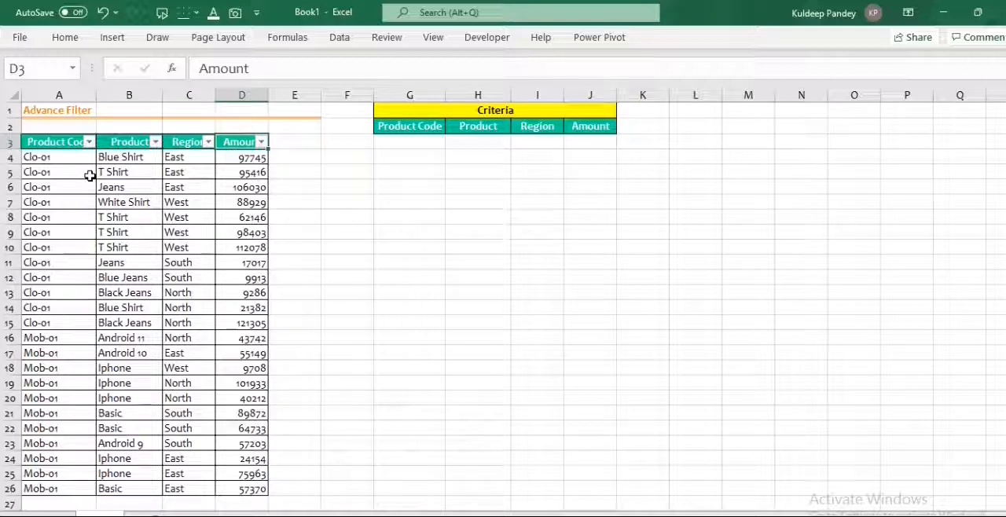
# Filter the Product column to show only Blue Shirt, and select the filtered table including its headers.
pyautogui.click(50, 143)
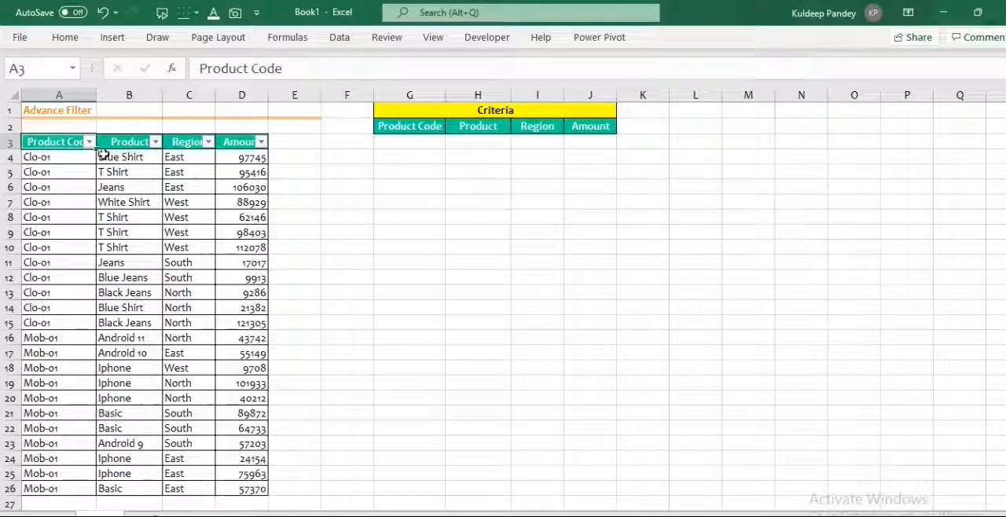
pyautogui.click(155, 142)
pyautogui.click(45, 320)
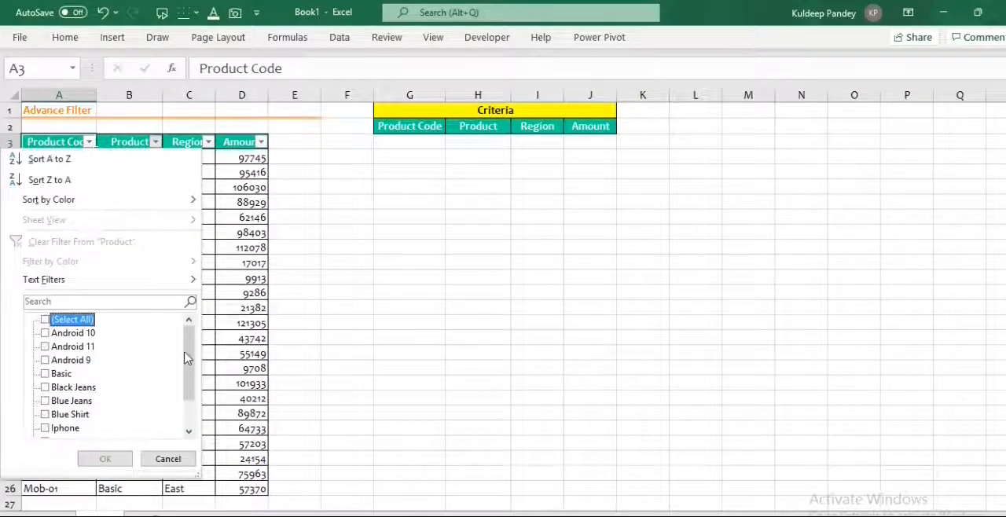
pyautogui.scroll(-1, 192, 349)
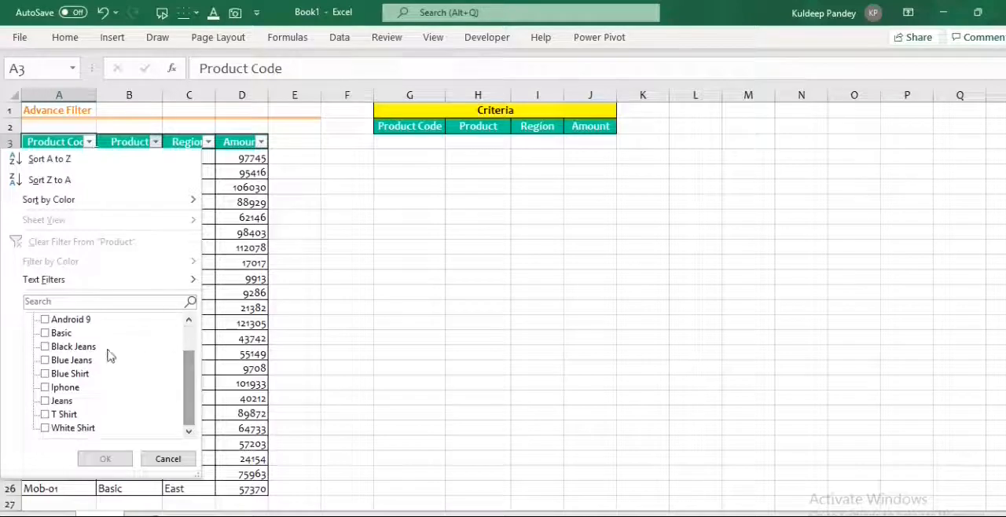
pyautogui.click(46, 375)
pyautogui.click(120, 456)
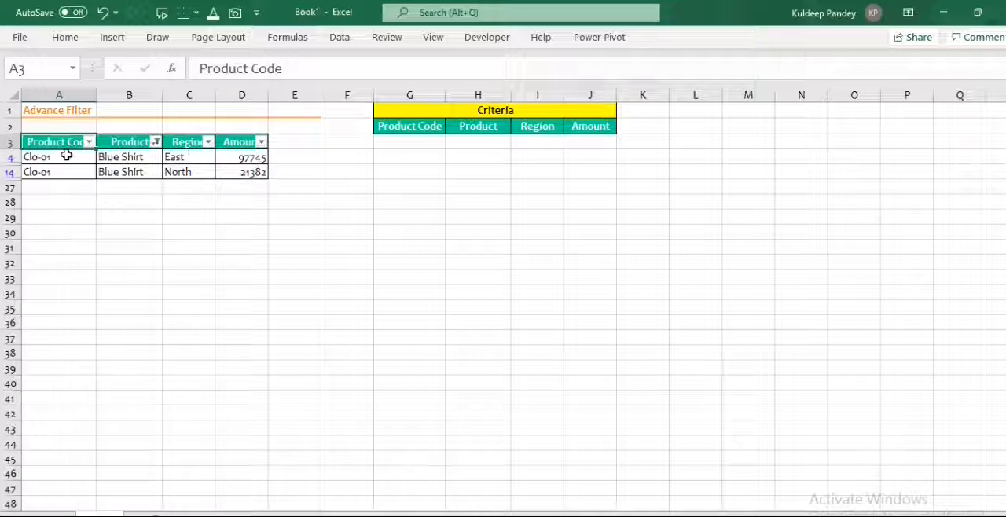
pyautogui.moveTo(68, 141); pyautogui.dragTo(235, 173)
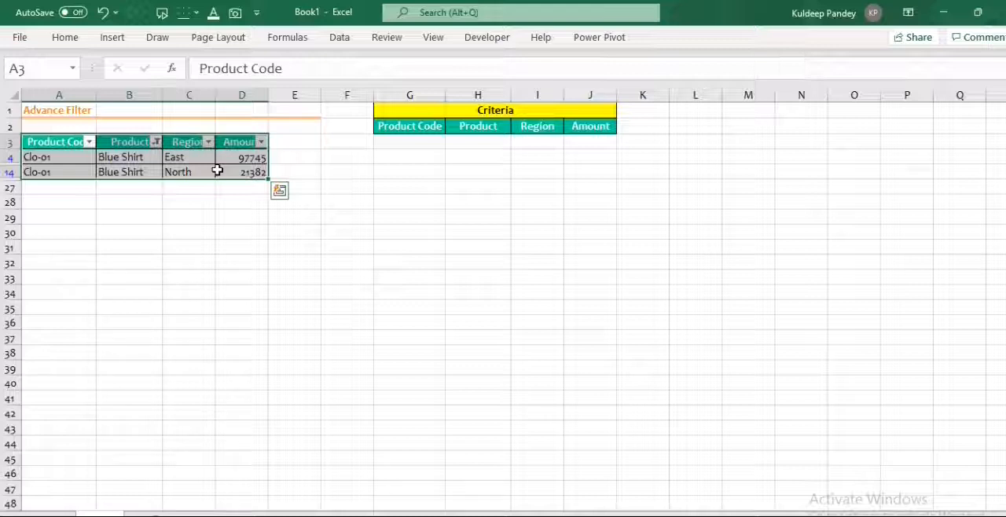
pyautogui.click(156, 141)
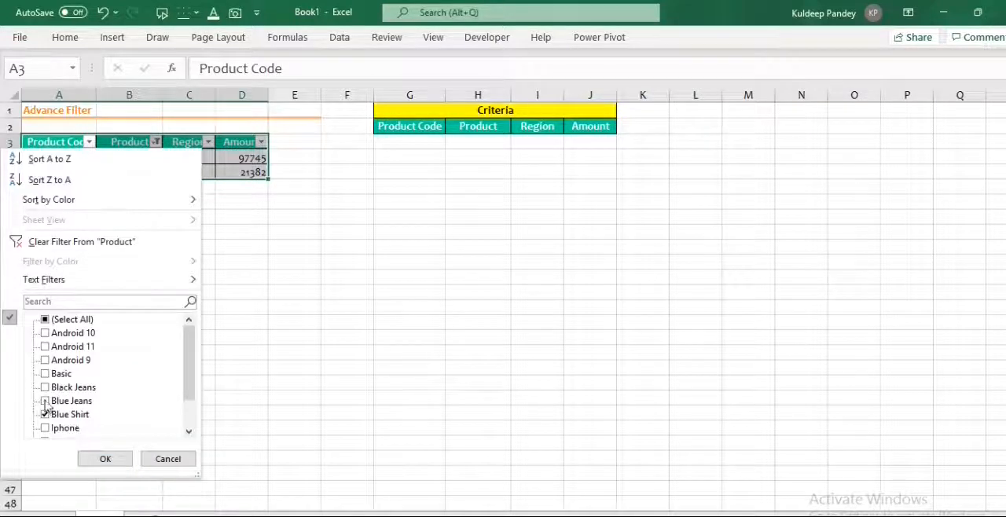
pyautogui.click(45, 400)
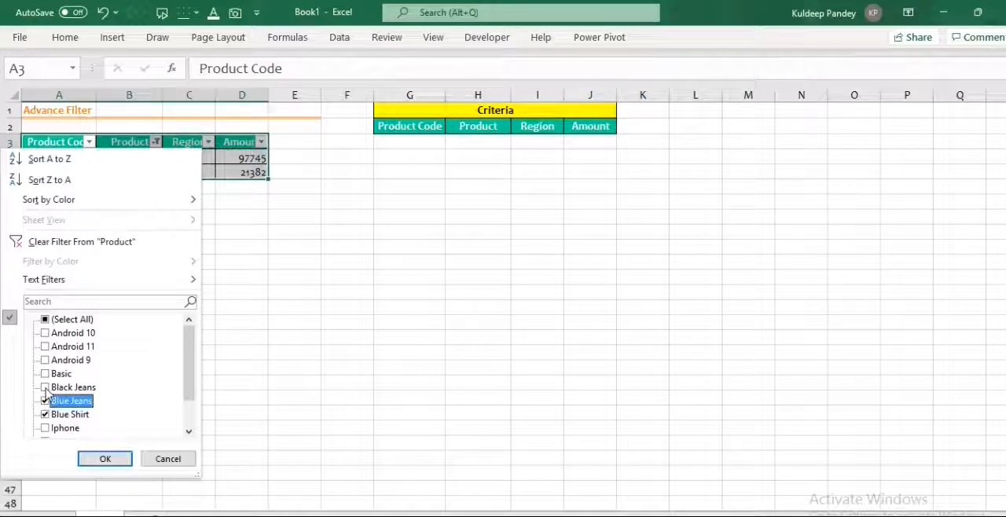
pyautogui.click(44, 387)
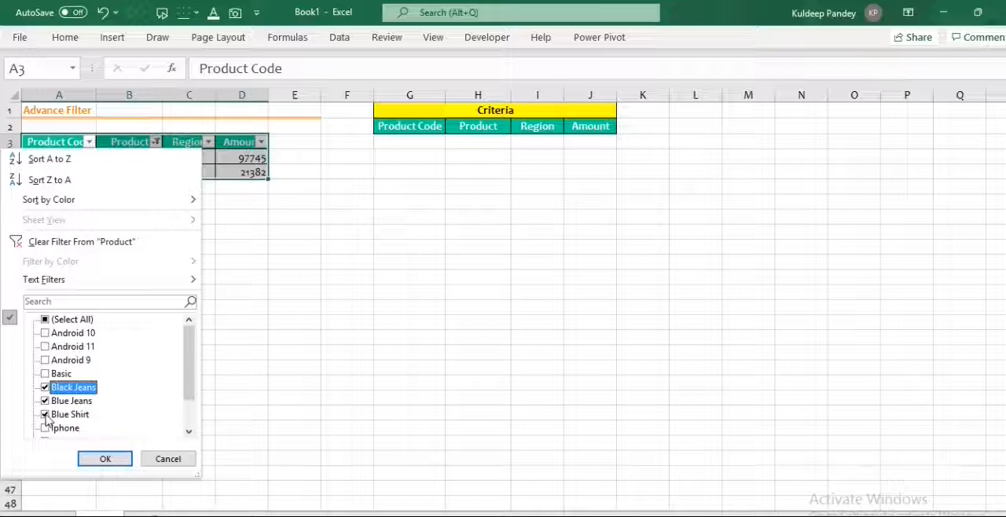
pyautogui.click(170, 460)
pyautogui.click(138, 248)
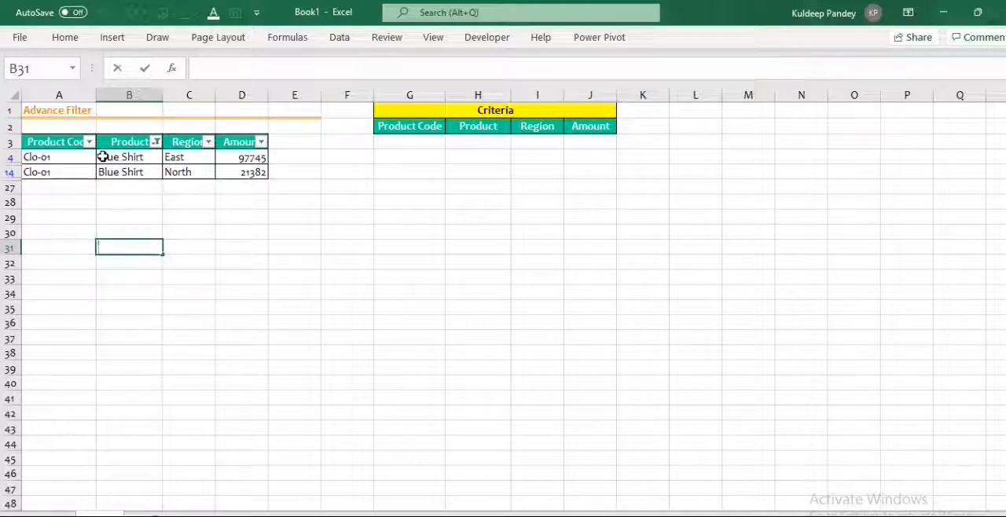
pyautogui.click(132, 202)
# Include all products again in the Product column filter.
pyautogui.click(156, 141)
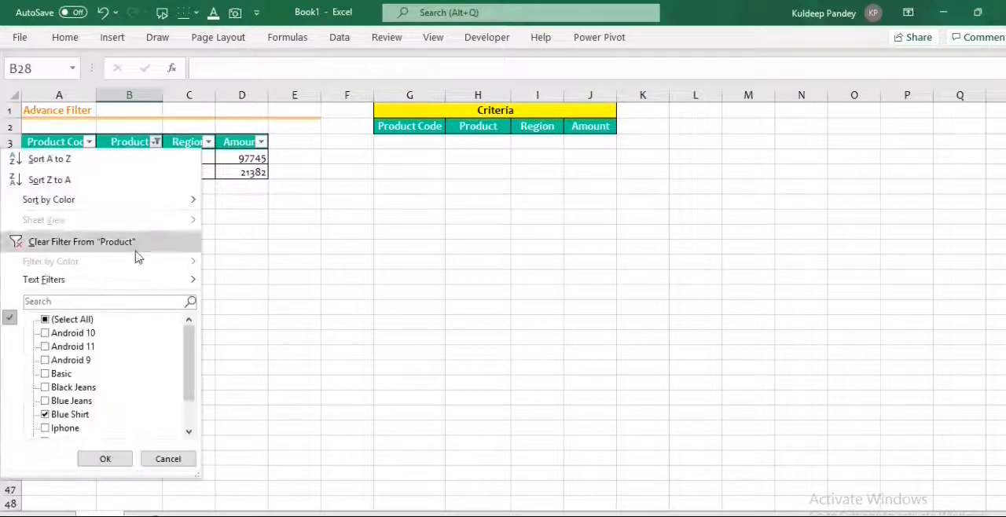
pyautogui.click(69, 319)
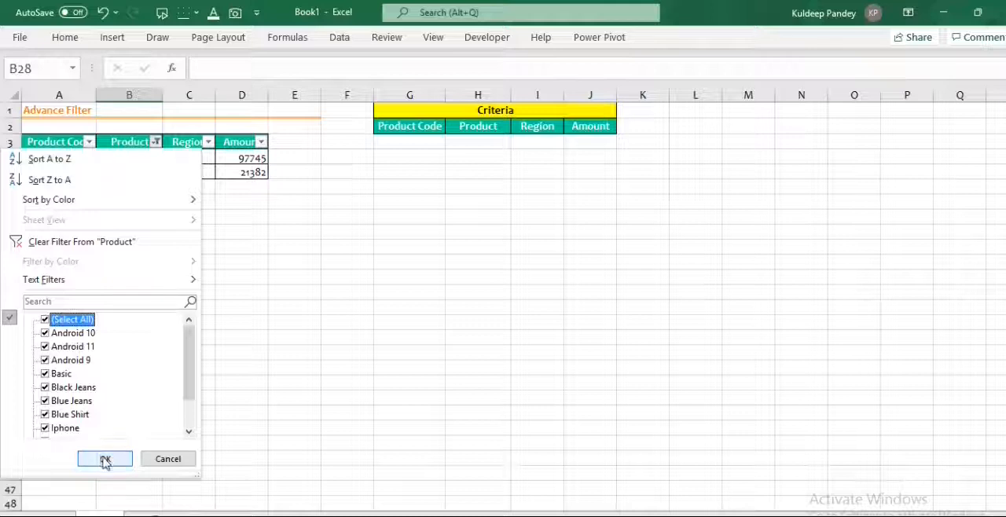
pyautogui.click(105, 460)
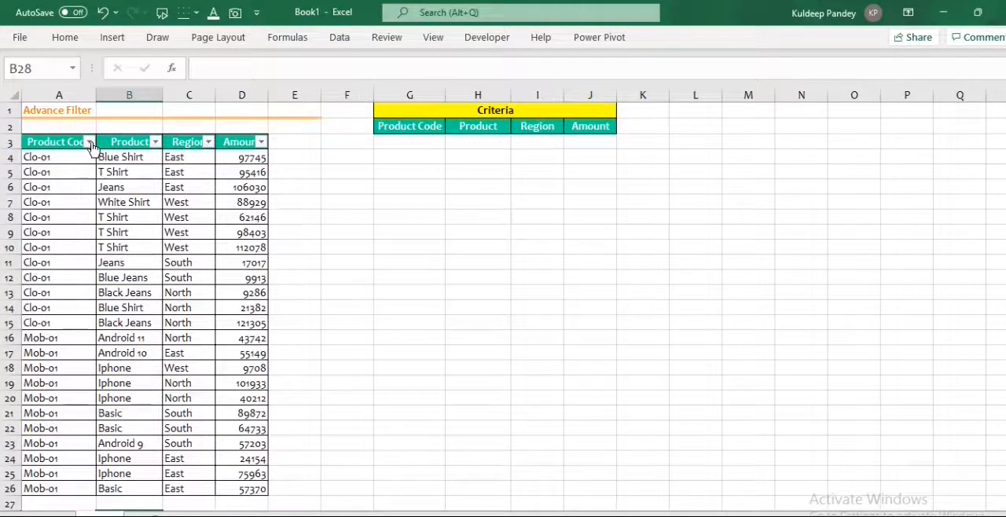
# Filter the Product Code column to show only Mob-01.
pyautogui.click(89, 143)
pyautogui.click(89, 143)
pyautogui.click(89, 143)
pyautogui.click(45, 319)
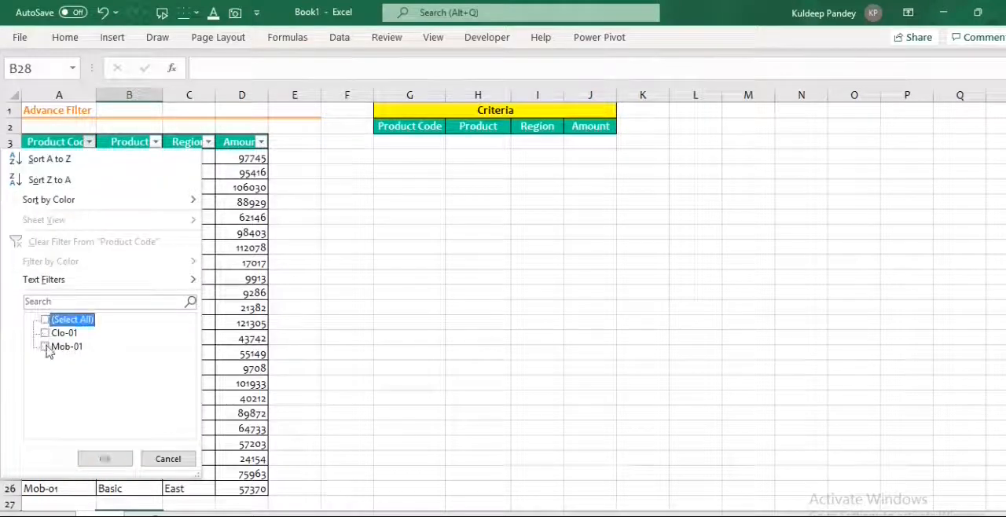
pyautogui.click(44, 347)
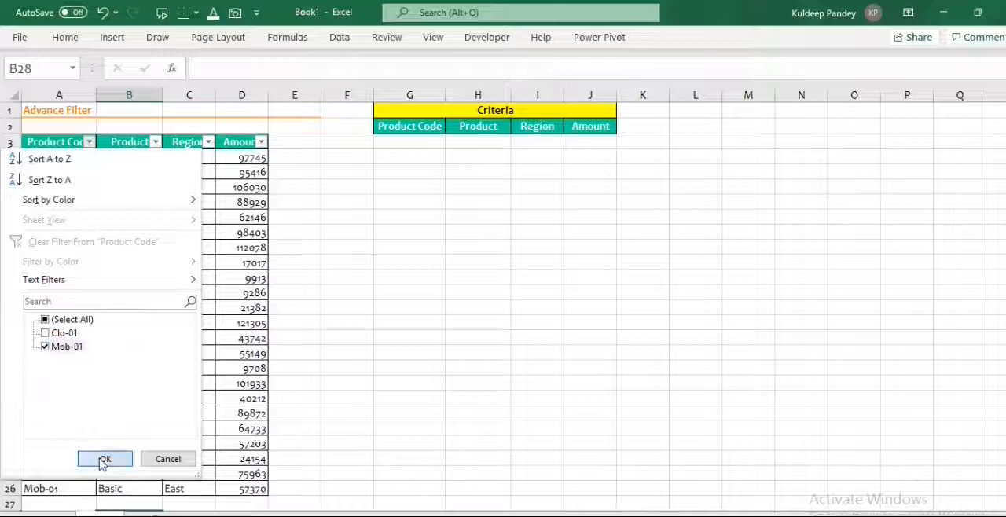
pyautogui.click(100, 457)
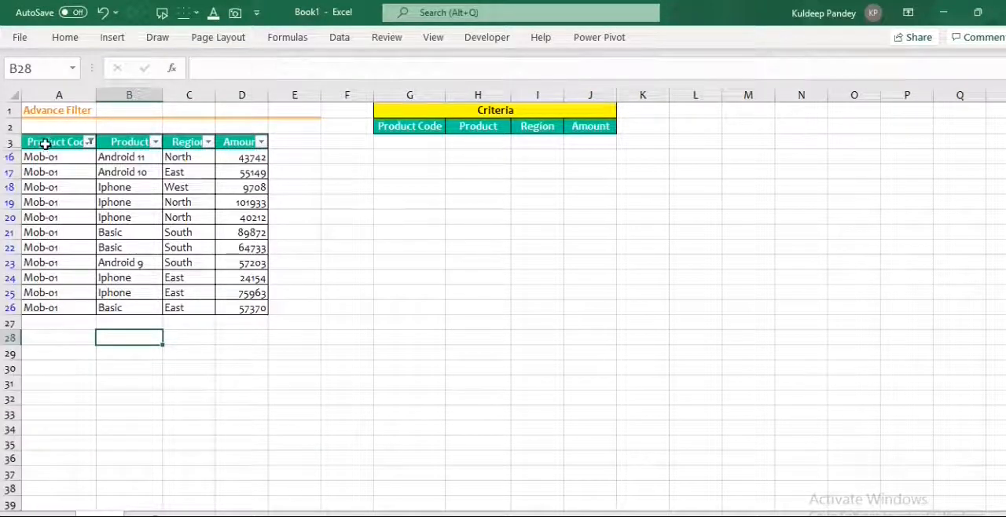
# Narrow the Product column filter to Android 9, Android 10 and Android 11.
pyautogui.click(155, 142)
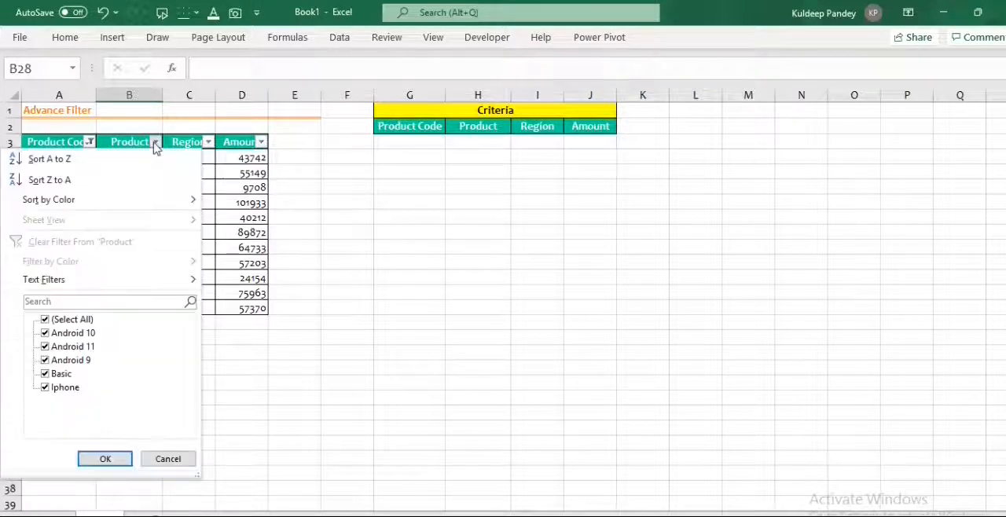
pyautogui.click(44, 319)
pyautogui.click(45, 360)
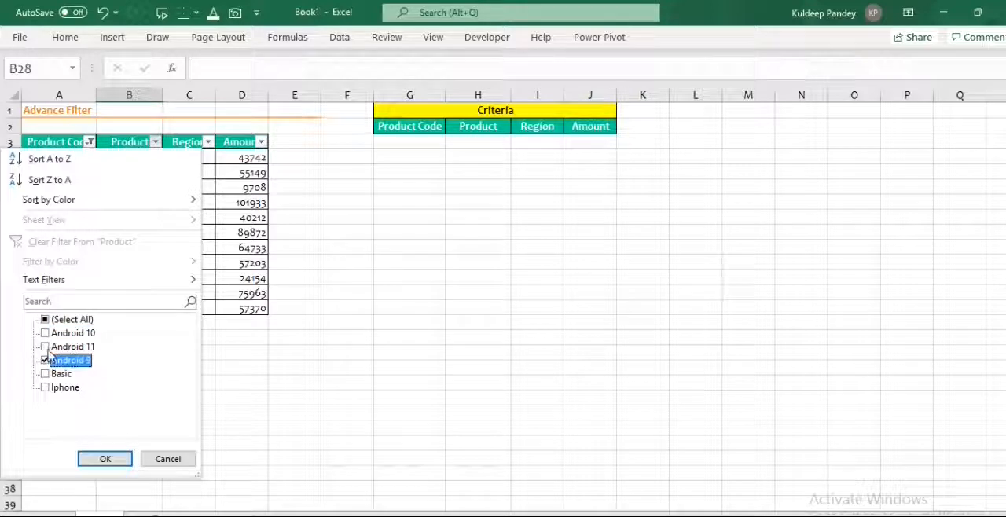
pyautogui.click(45, 347)
pyautogui.click(44, 333)
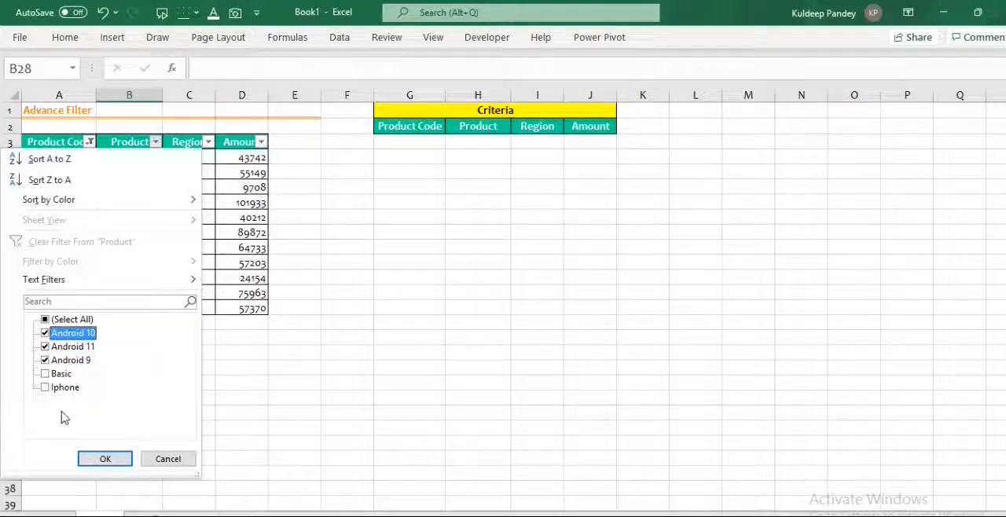
pyautogui.click(98, 459)
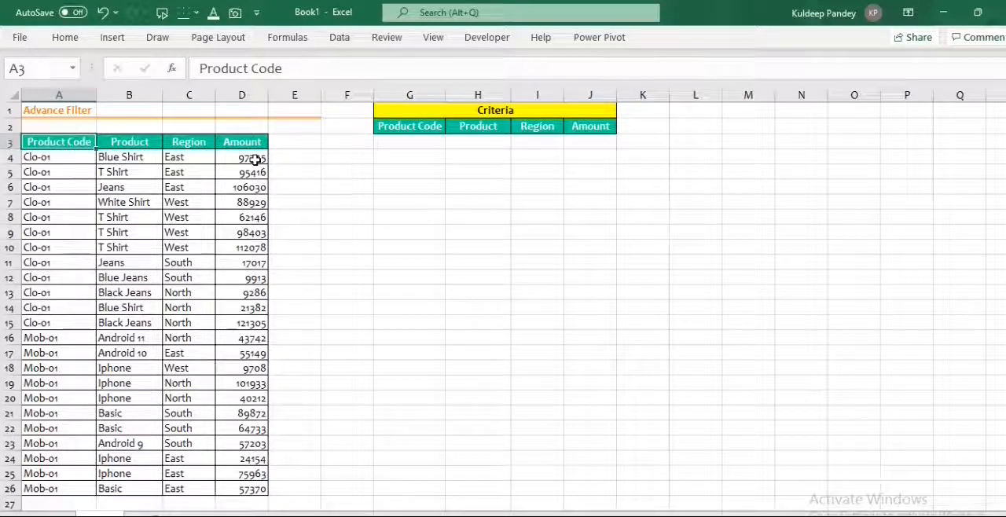
# Enter Mob-01 in cell G3 as the Product Code criterion.
pyautogui.moveTo(67, 140); pyautogui.dragTo(218, 148)
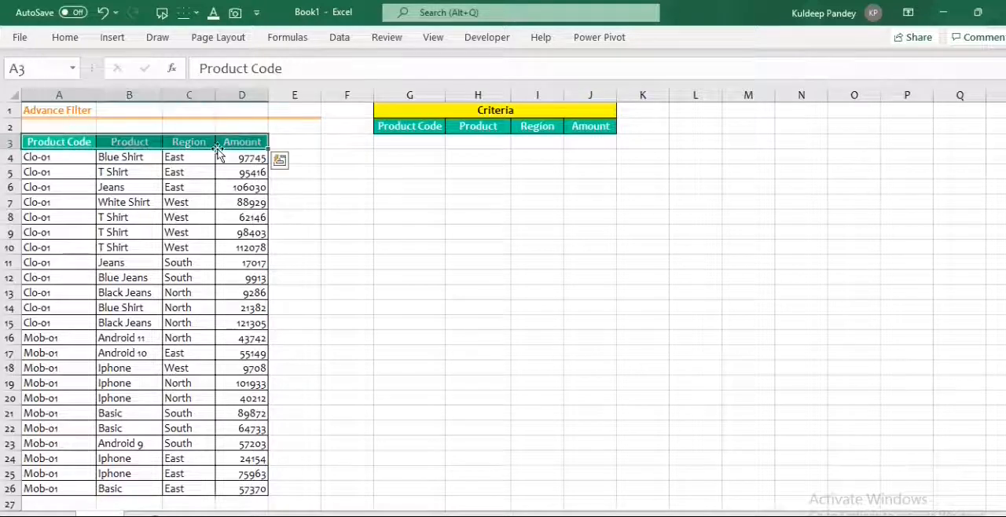
pyautogui.click(388, 127)
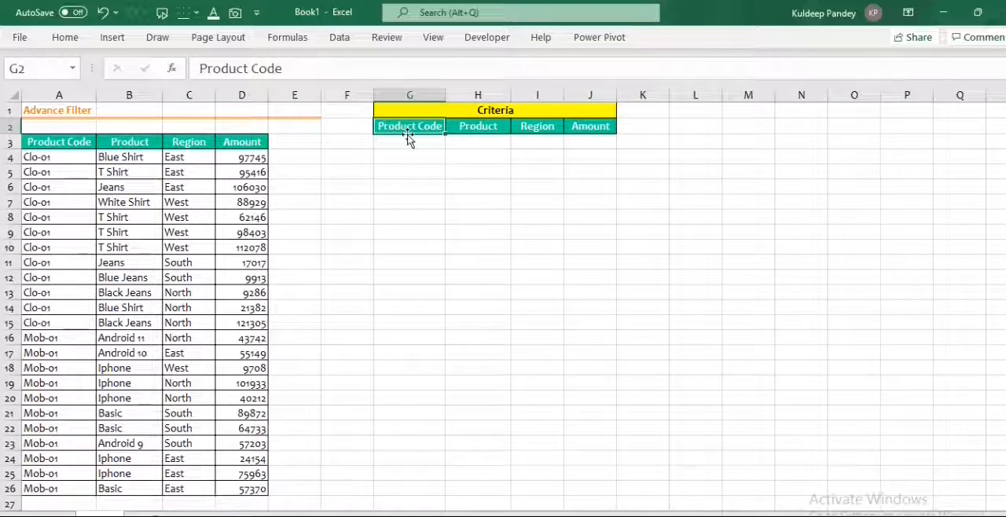
pyautogui.click(415, 200)
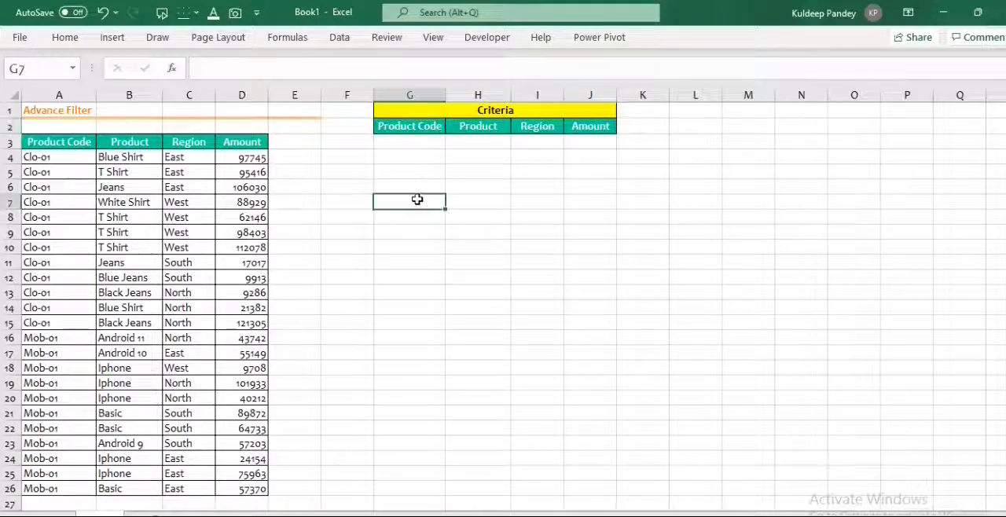
pyautogui.click(401, 144)
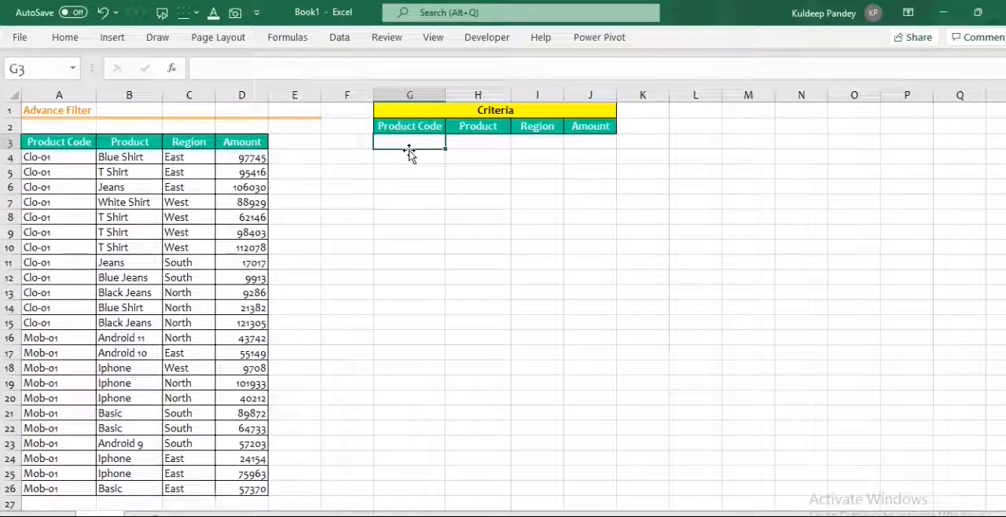
pyautogui.write('Mob-0')
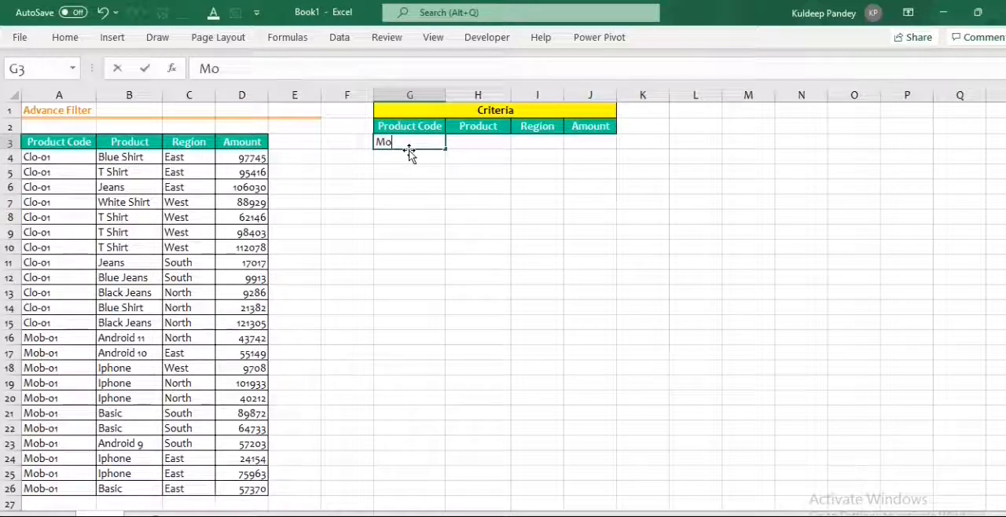
pyautogui.write('1')
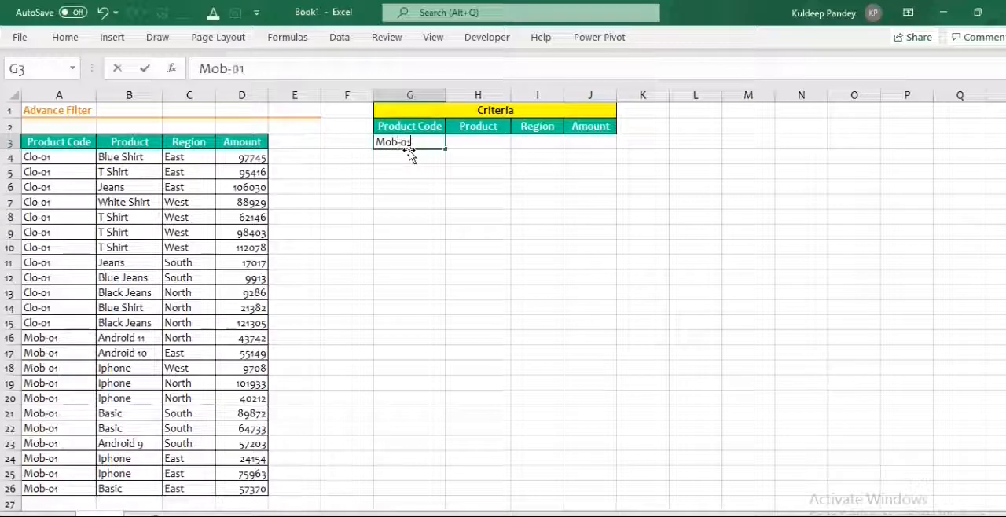
pyautogui.click(424, 220)
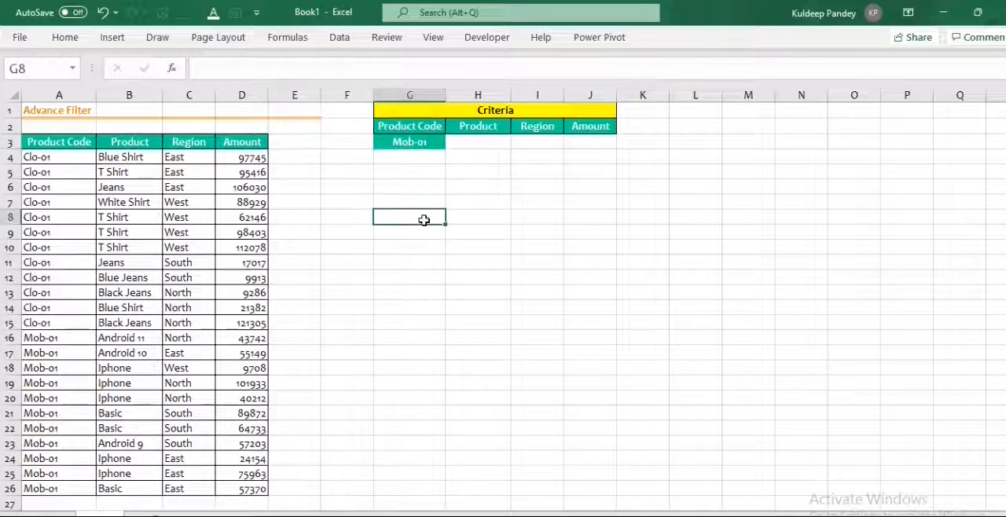
# Copy the plain cell formatting of H3 onto the Product Code criterion in G3.
pyautogui.click(472, 143)
pyautogui.click(65, 37)
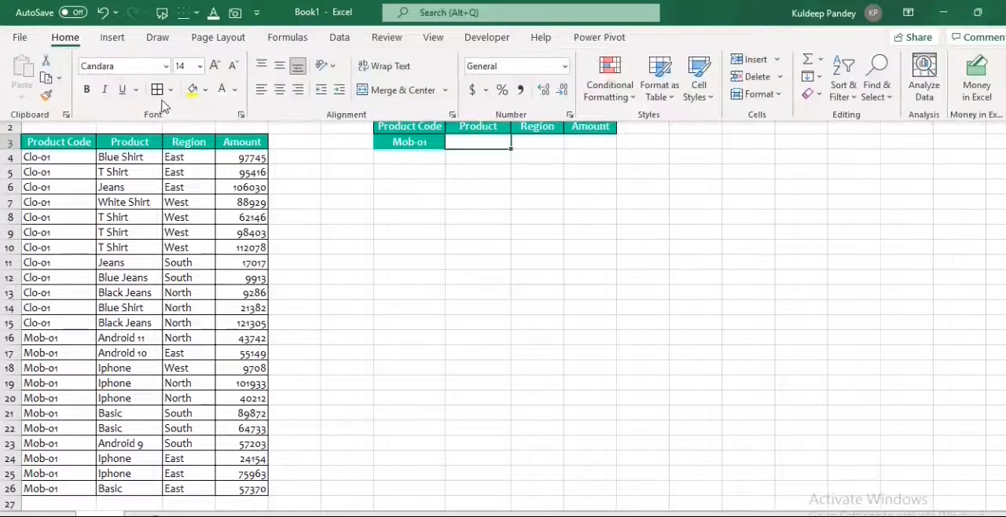
pyautogui.click(49, 99)
pyautogui.click(400, 142)
pyautogui.click(410, 231)
pyautogui.click(398, 144)
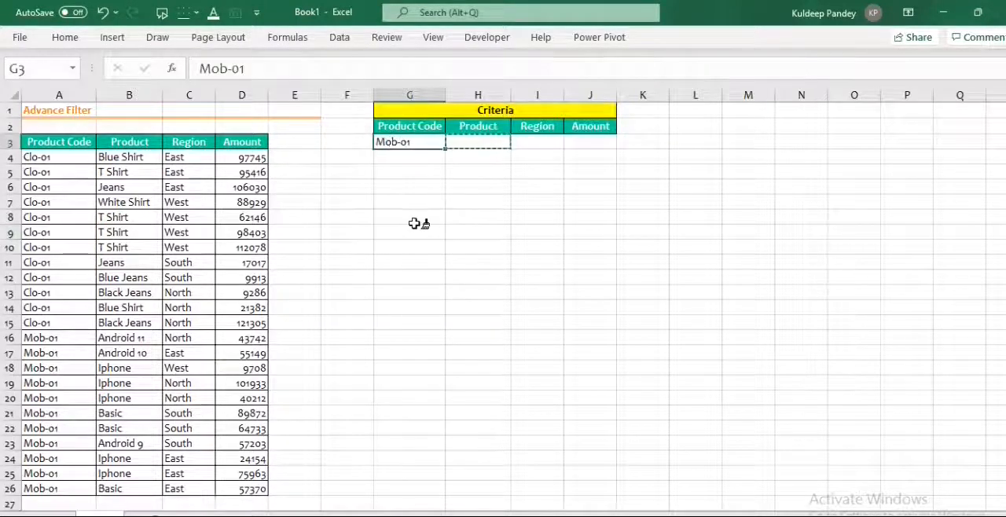
# Clear cell G3 and re-enter Mob-01 under the Product Code criteria header.
pyautogui.press('Delete')
pyautogui.write('Mo')
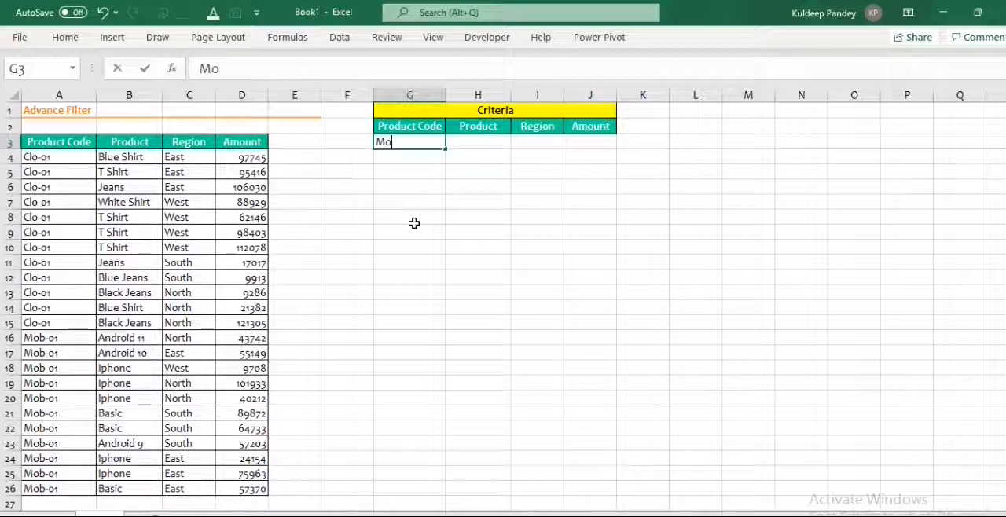
pyautogui.write('b-01')
pyautogui.press('Tab')
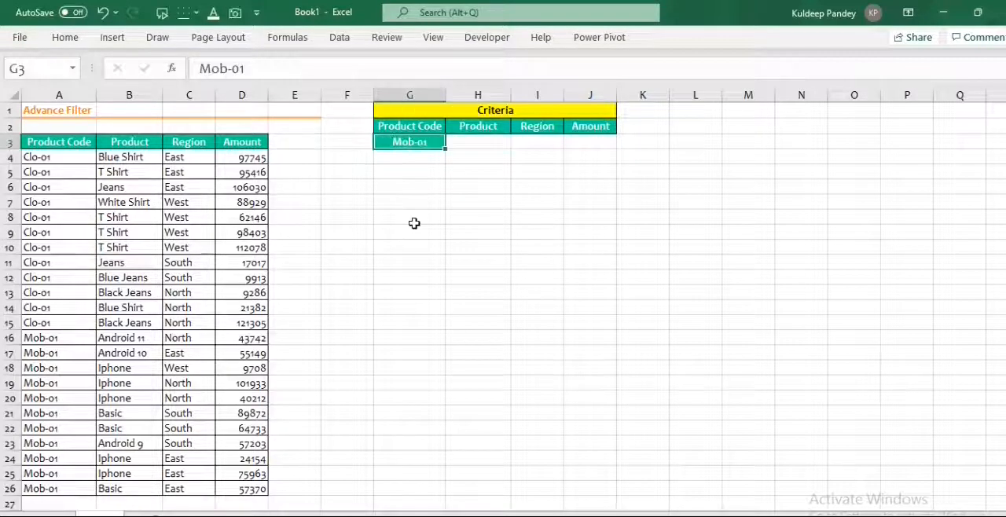
# Remove the header styling from G3 by painting H3's plain format onto it, and select cell B8 in the data table.
pyautogui.click(66, 37)
pyautogui.click(46, 95)
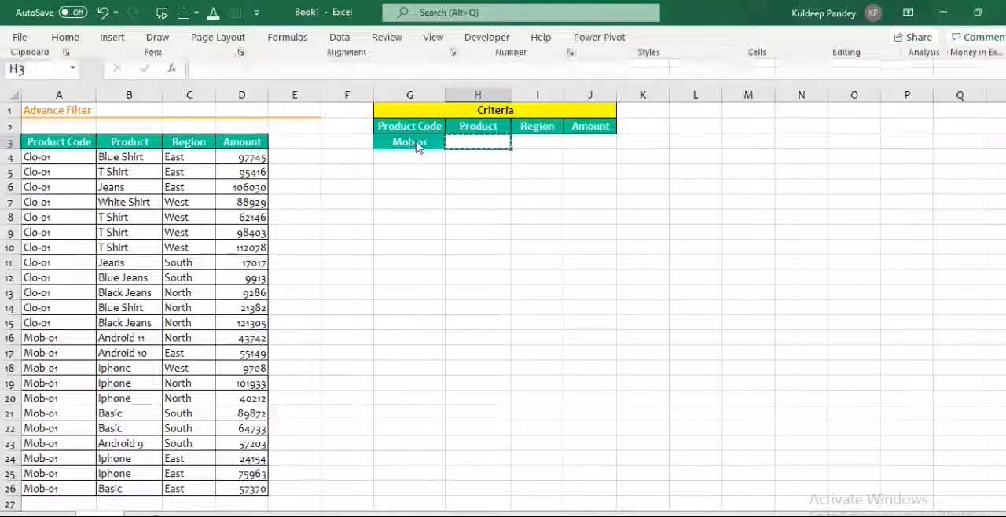
pyautogui.click(409, 143)
pyautogui.click(402, 170)
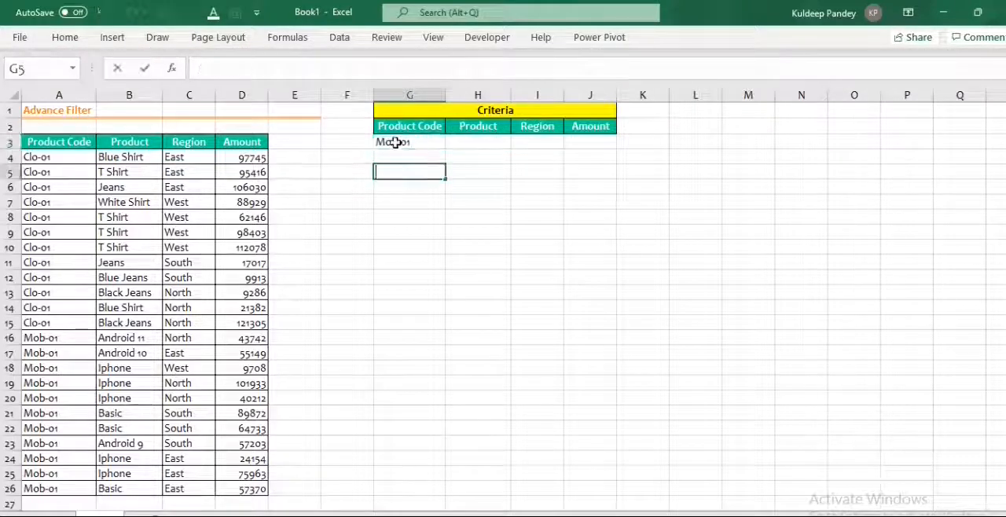
pyautogui.click(428, 246)
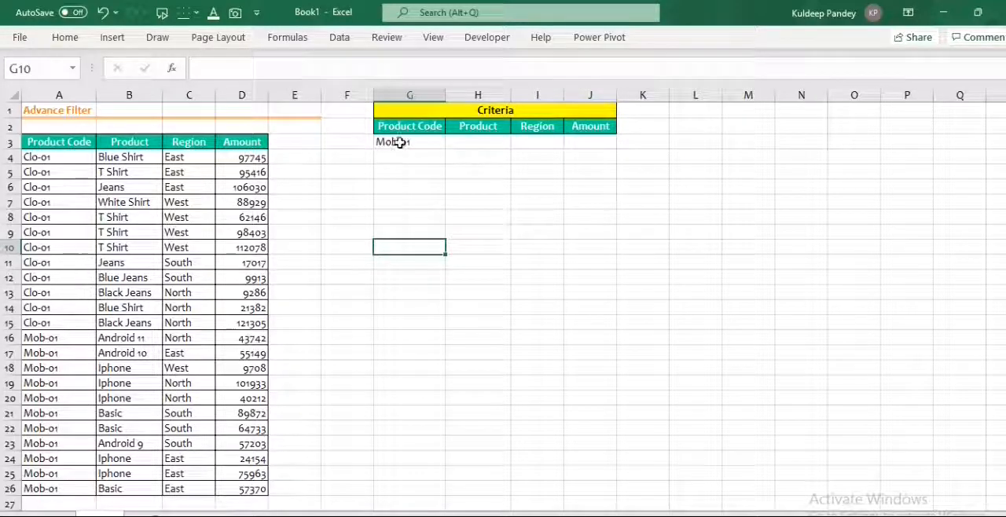
pyautogui.click(400, 143)
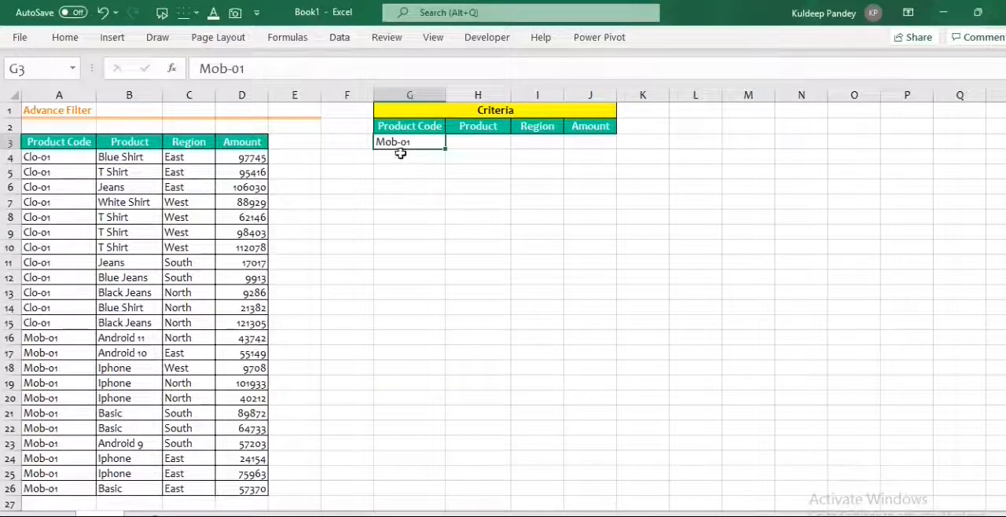
pyautogui.click(134, 219)
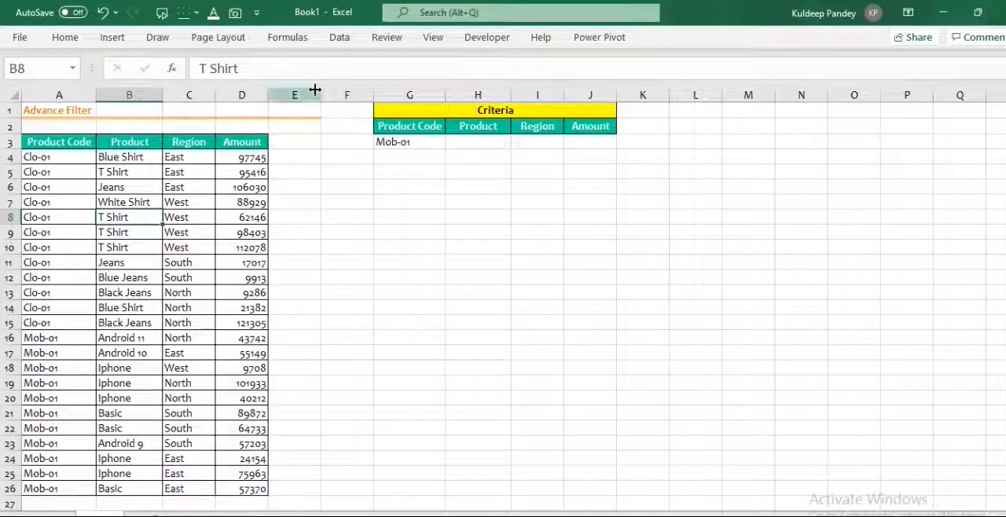
# Open Advanced Filter for the product sales table and set it to copy the results to another location.
pyautogui.press('Down')
pyautogui.press('Down')
pyautogui.press('Down')
pyautogui.click(341, 39)
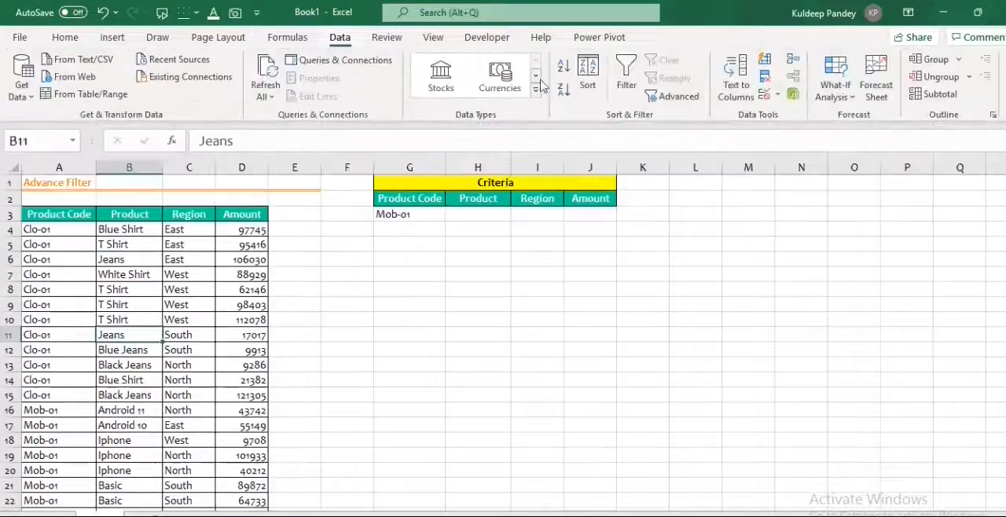
pyautogui.click(672, 97)
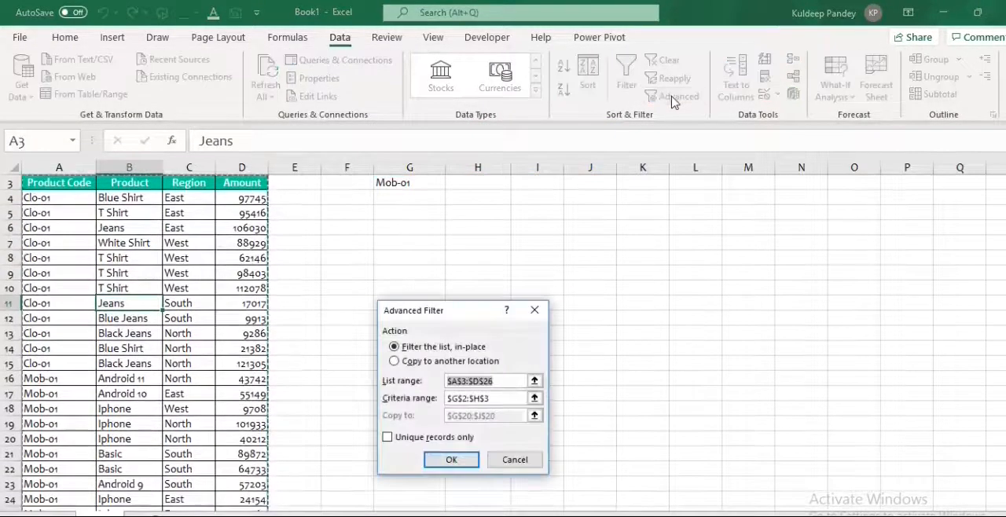
pyautogui.moveTo(475, 318); pyautogui.dragTo(479, 216)
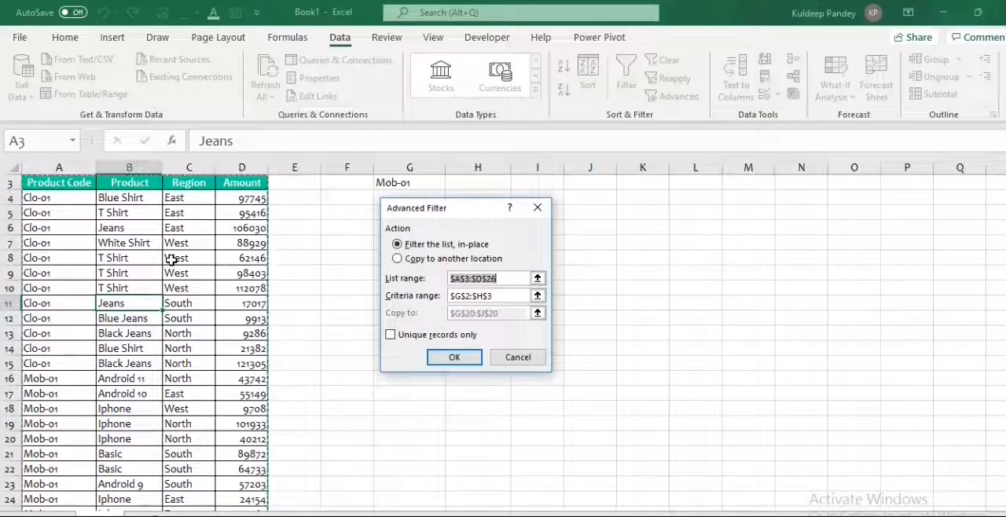
pyautogui.click(396, 261)
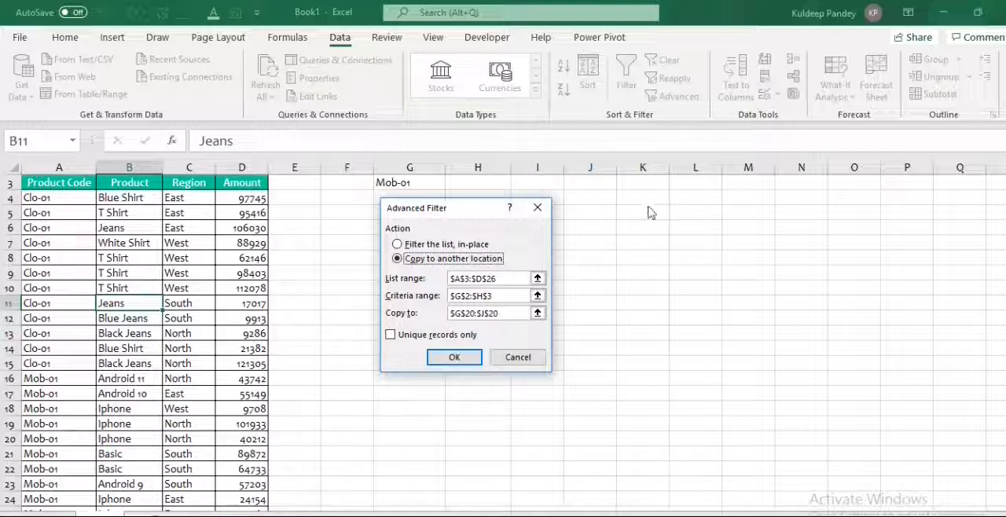
# Set the Advanced Filter criteria range to G2:G3, covering the Product Code header and its criterion.
pyautogui.click(537, 295)
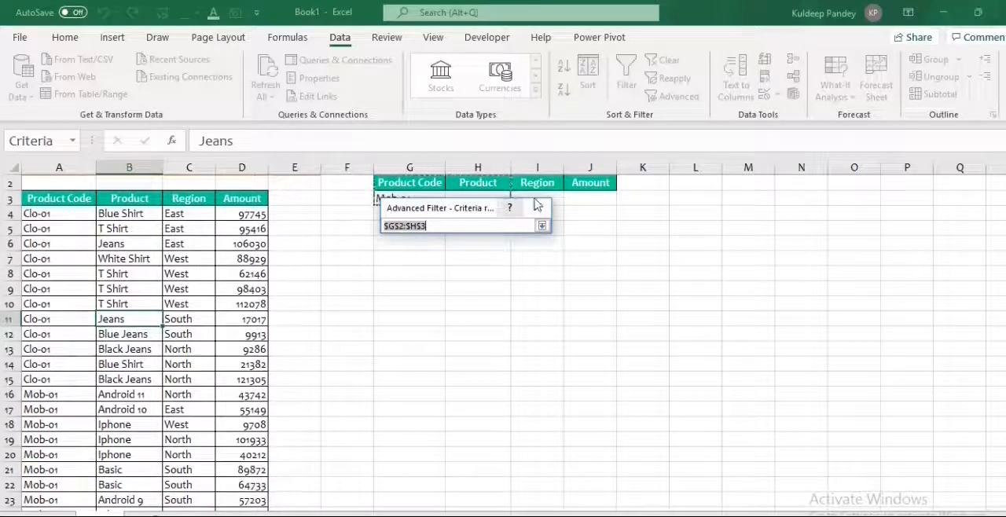
pyautogui.moveTo(472, 209); pyautogui.dragTo(748, 203)
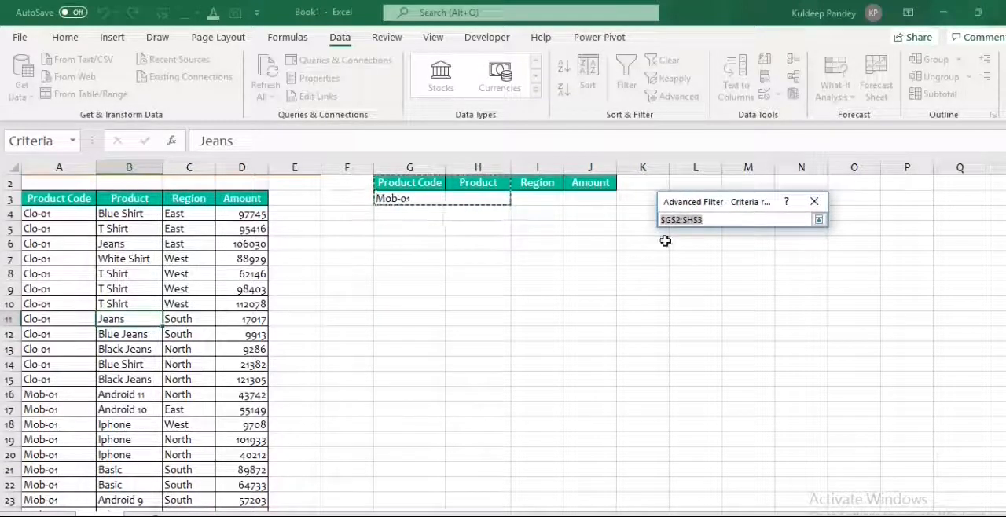
pyautogui.moveTo(403, 186)
pyautogui.mouseDown()
pyautogui.moveTo(401, 197)
pyautogui.moveTo(388, 184)
pyautogui.moveTo(394, 197)
pyautogui.mouseUp()
pyautogui.click(401, 198)
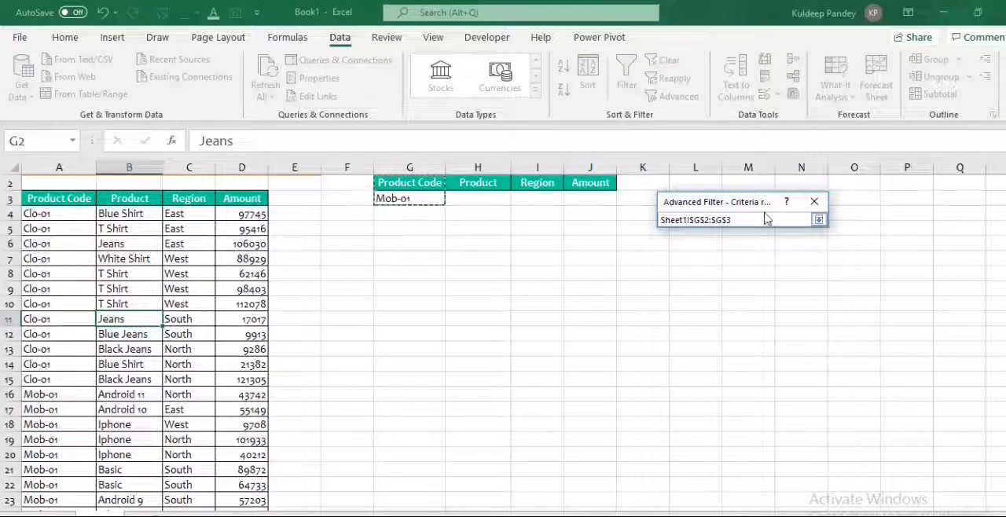
pyautogui.click(819, 219)
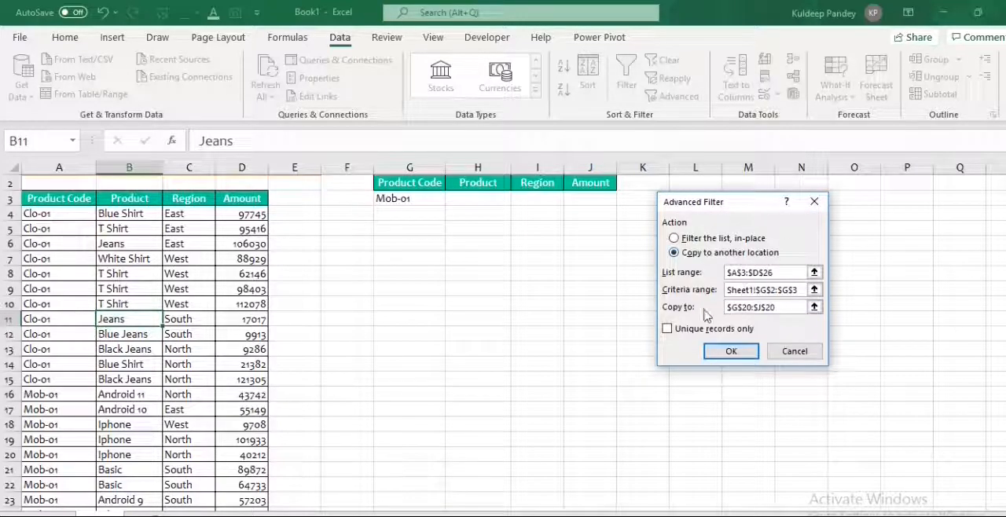
# Set the filter's copy destination to cell G8 and run the Advanced Filter.
pyautogui.click(814, 308)
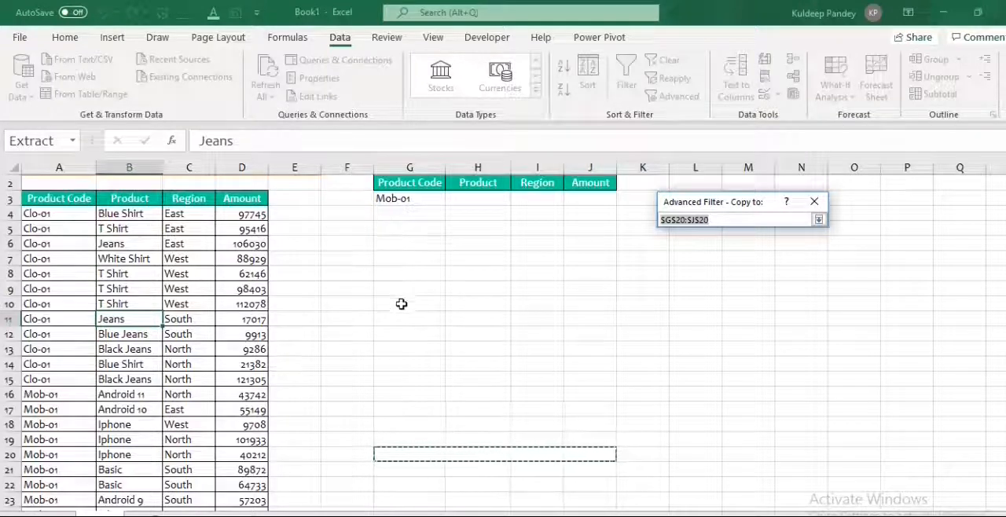
pyautogui.click(388, 277)
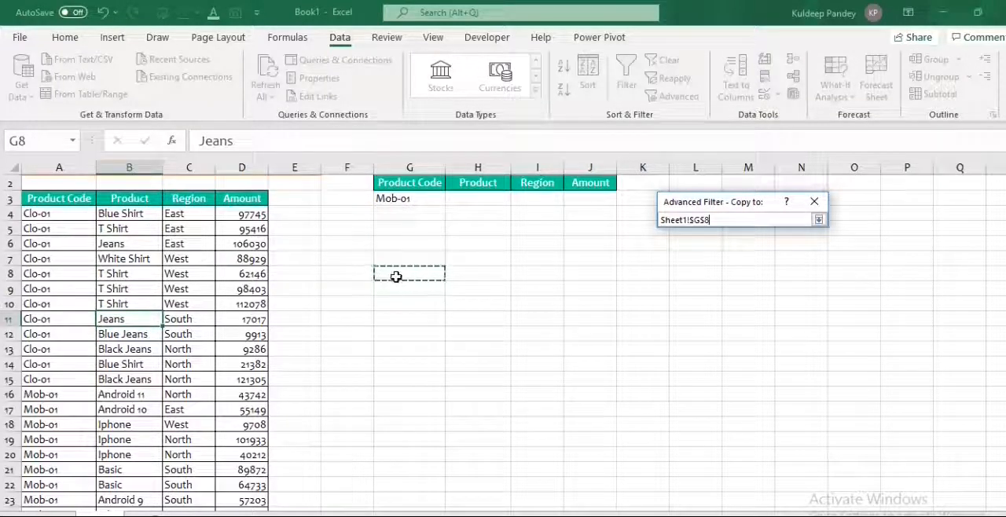
pyautogui.click(818, 221)
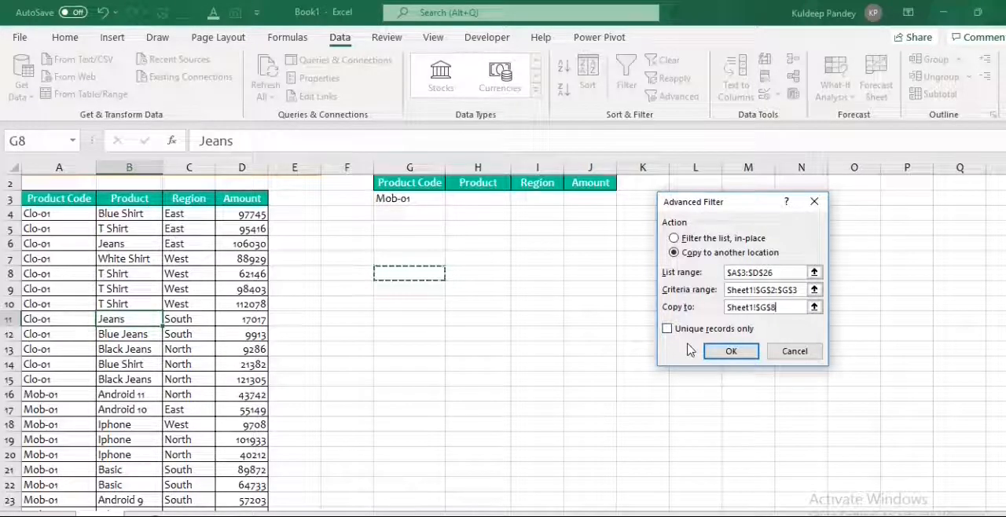
pyautogui.click(728, 351)
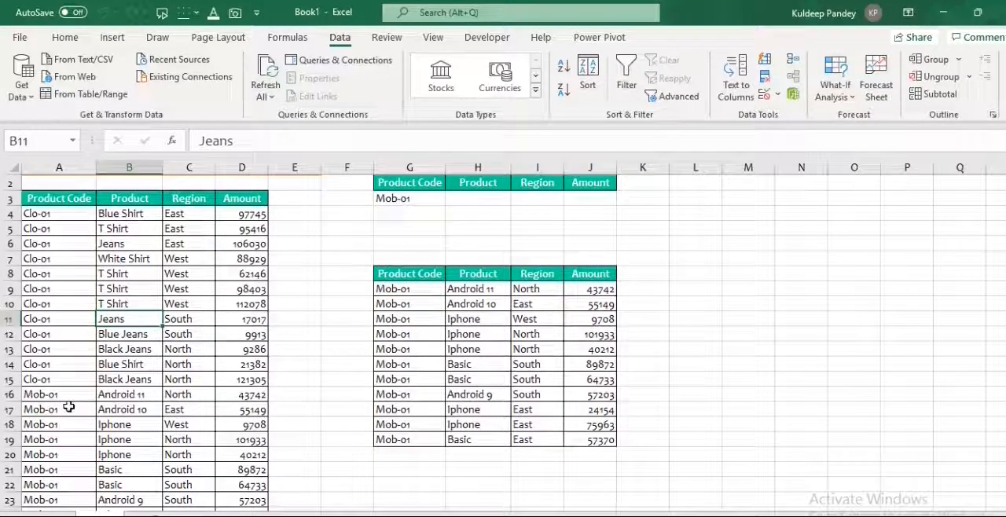
# Enter the wildcard text *Android* as the Product criterion in cell H3.
pyautogui.click(470, 198)
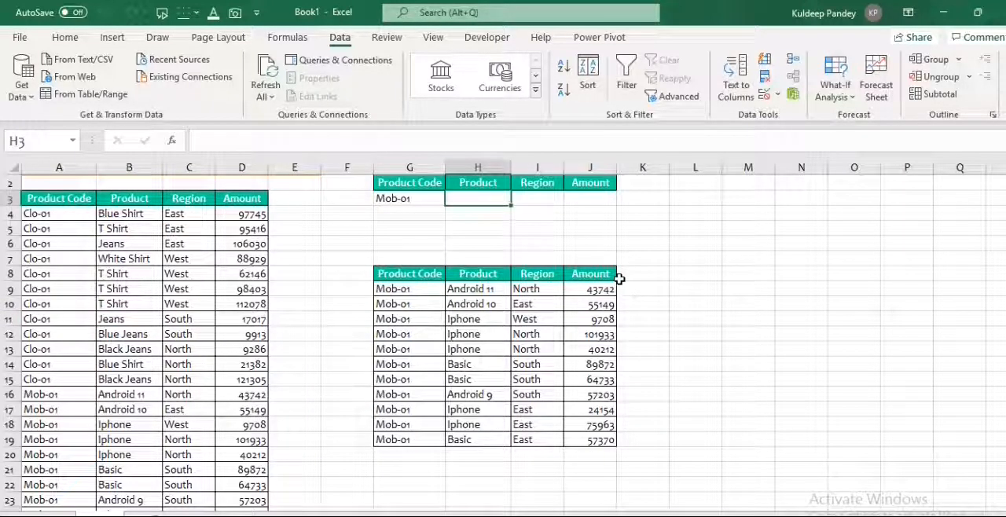
pyautogui.write('*An')
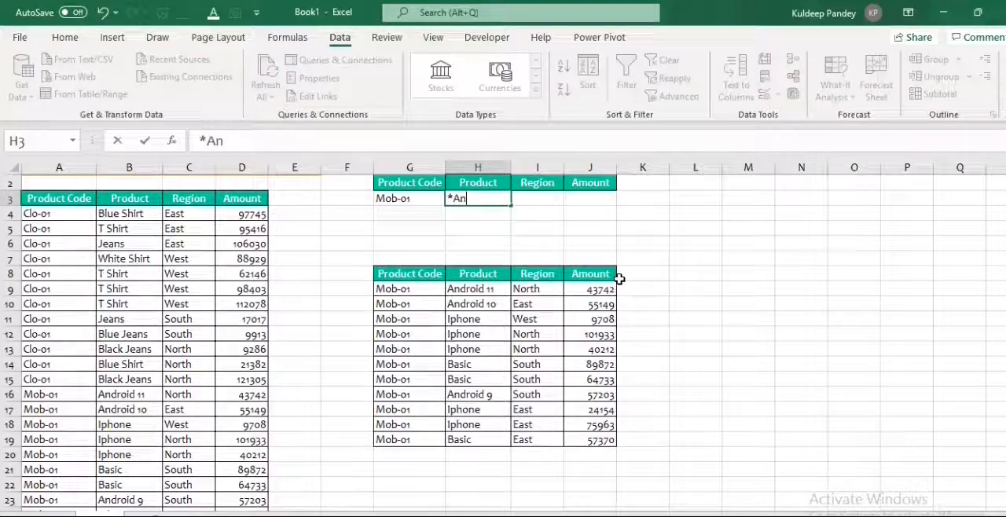
pyautogui.write('droid')
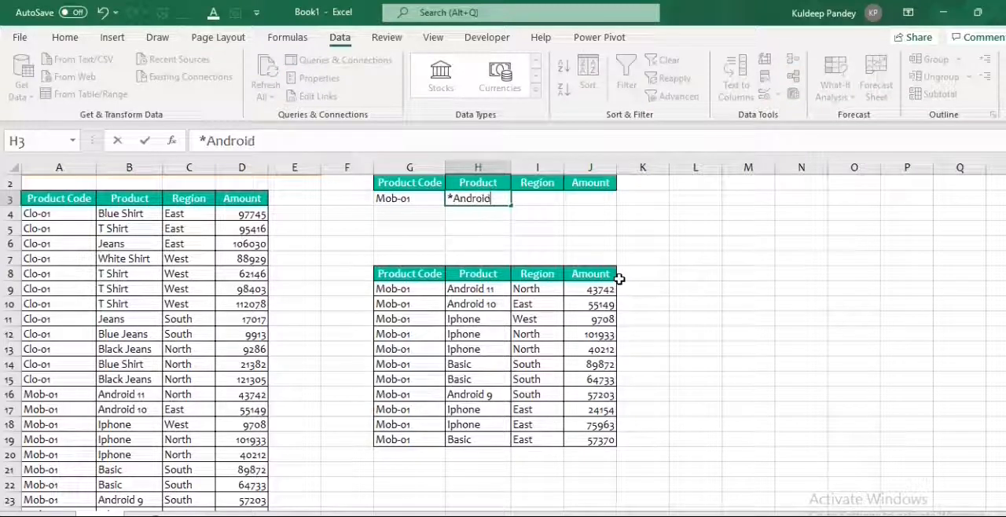
pyautogui.write('*')
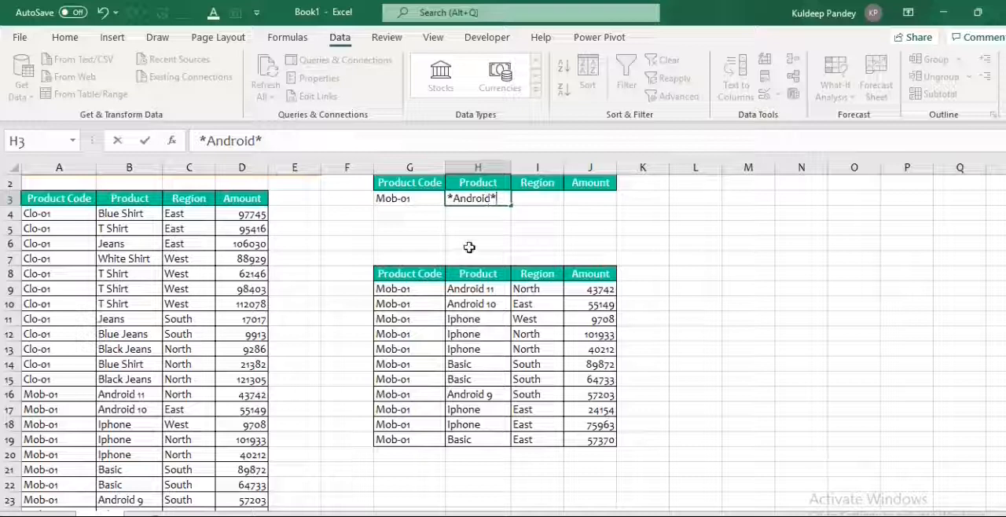
# Reopen Advanced Filter from cell B11 in the data table, choose copying to another location, and keep list range A3:D26.
pyautogui.click(153, 324)
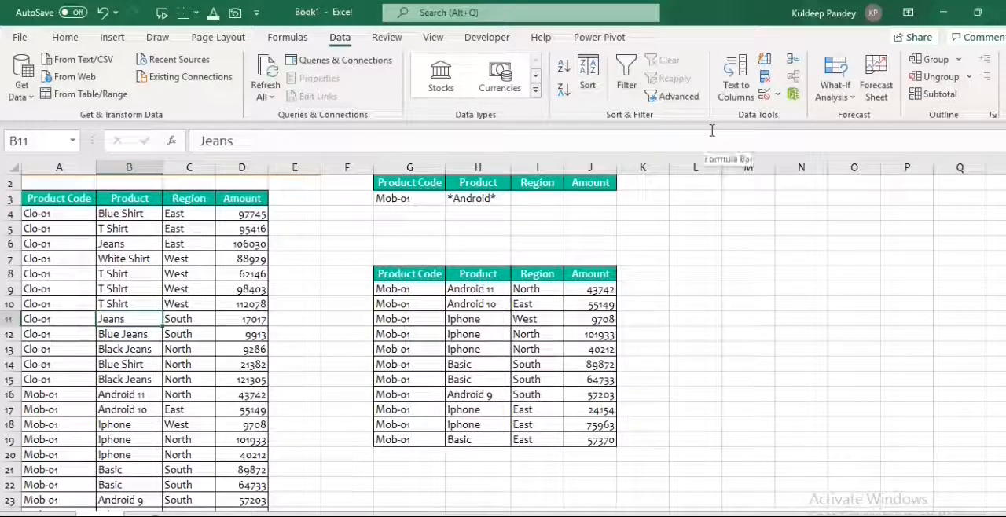
pyautogui.press('alt')
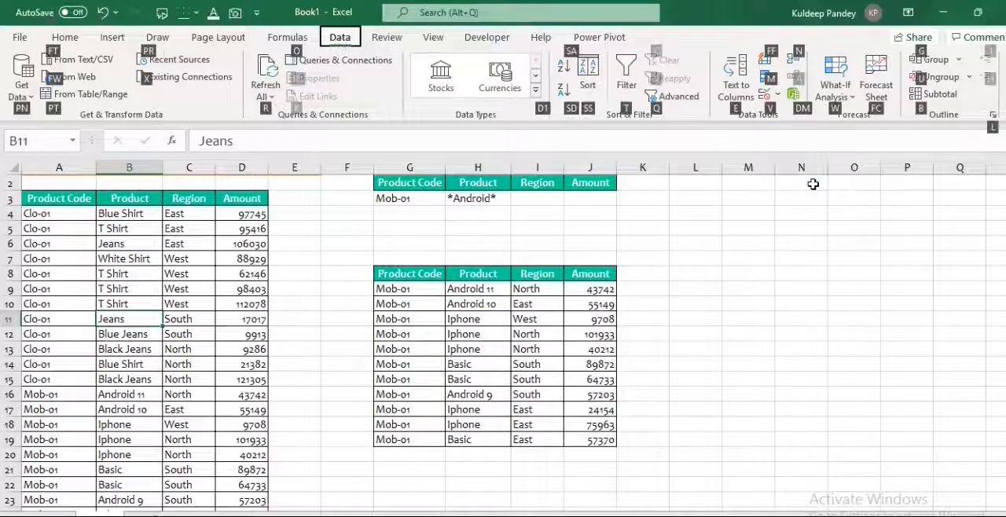
pyautogui.press('q')
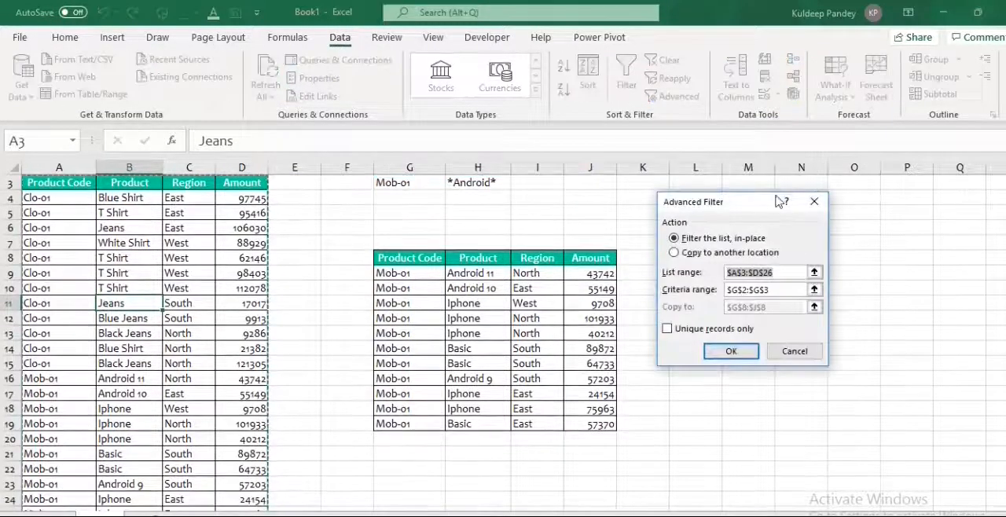
pyautogui.click(674, 253)
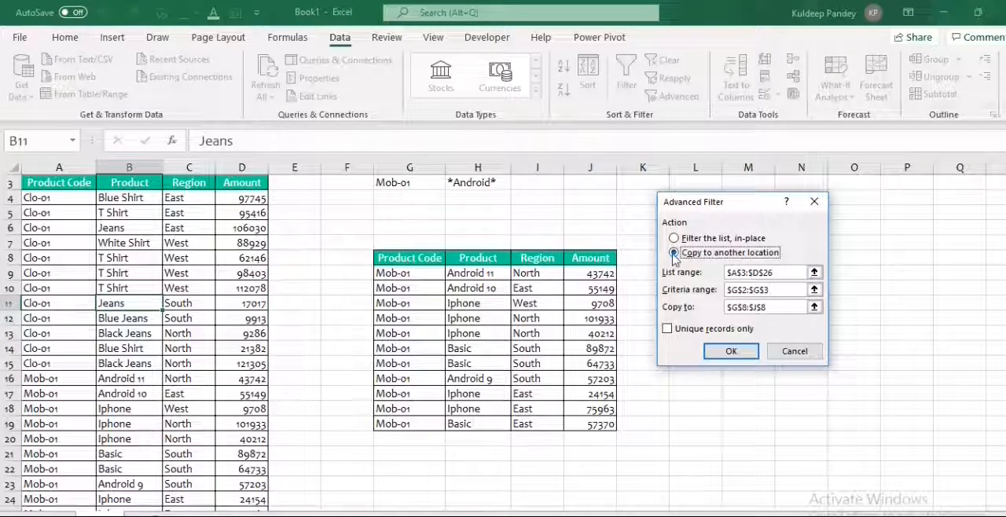
pyautogui.click(814, 272)
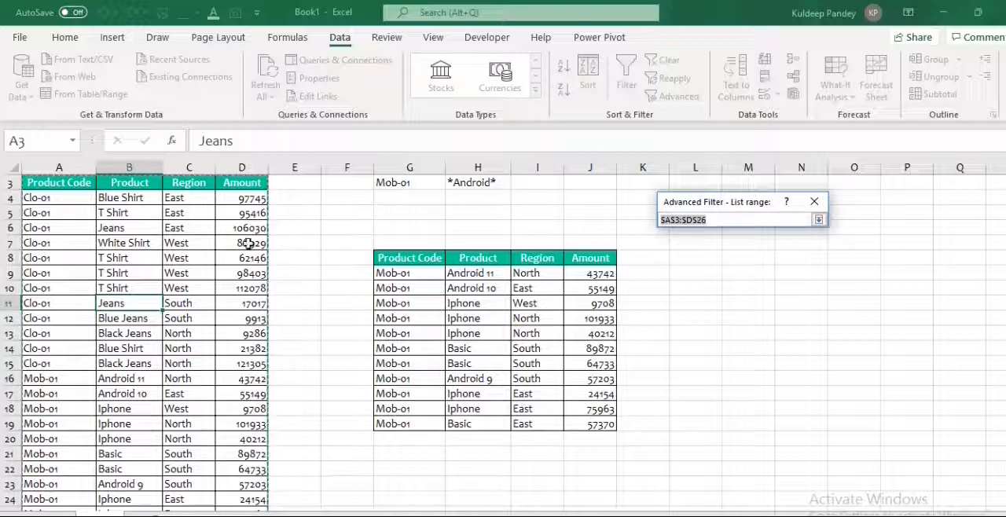
pyautogui.click(819, 220)
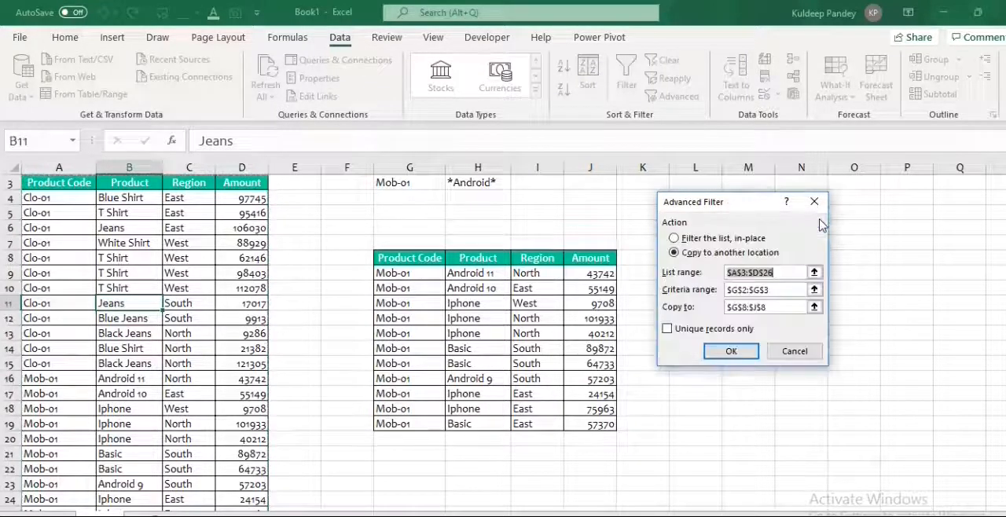
# Extend the Advanced Filter criteria range to G2:H3 so it covers both Product Code and Product.
pyautogui.click(813, 289)
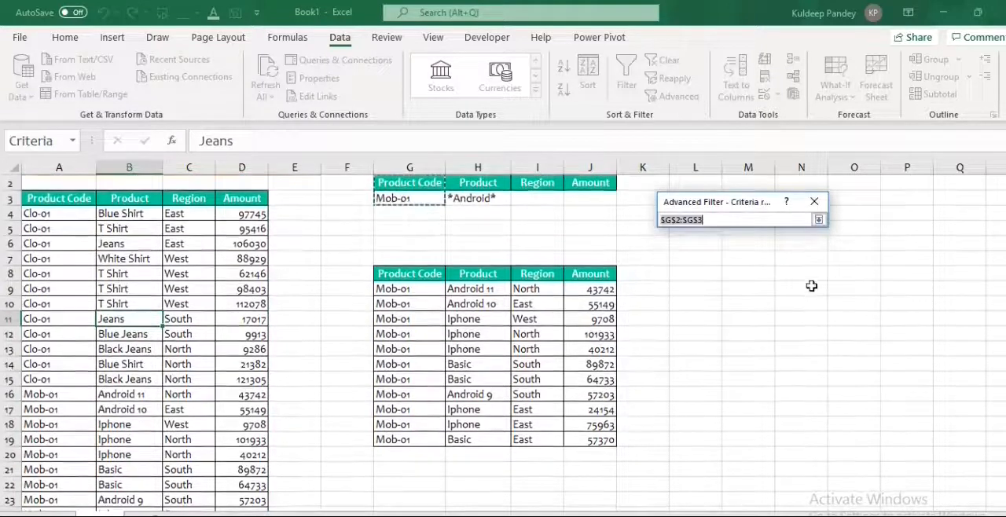
pyautogui.moveTo(410, 182); pyautogui.dragTo(479, 201)
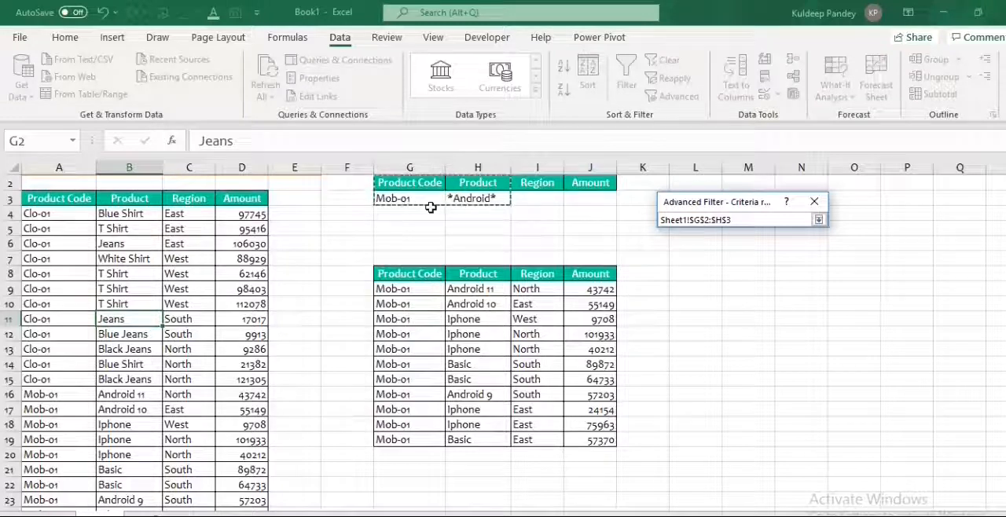
pyautogui.click(818, 220)
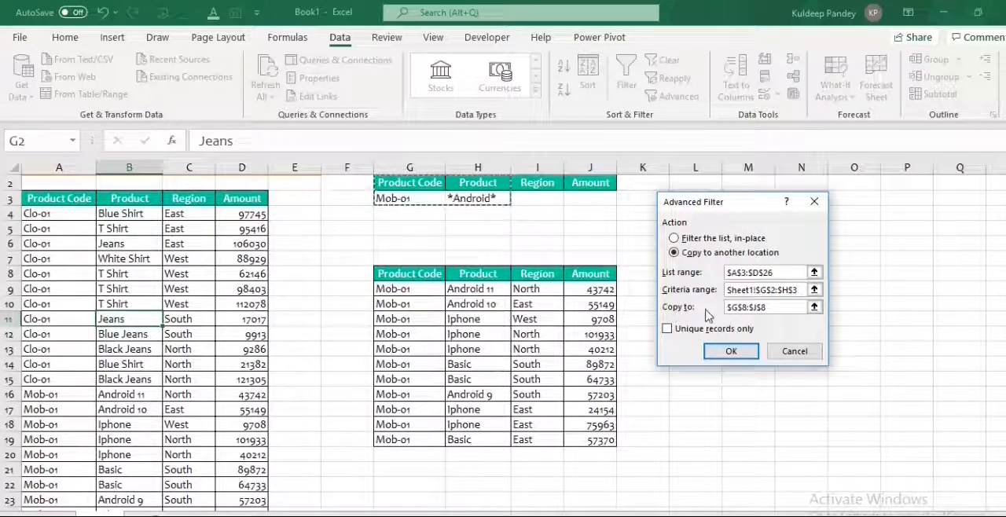
# Set the copy destination to cell L8 and run the Advanced Filter with both criteria.
pyautogui.click(814, 308)
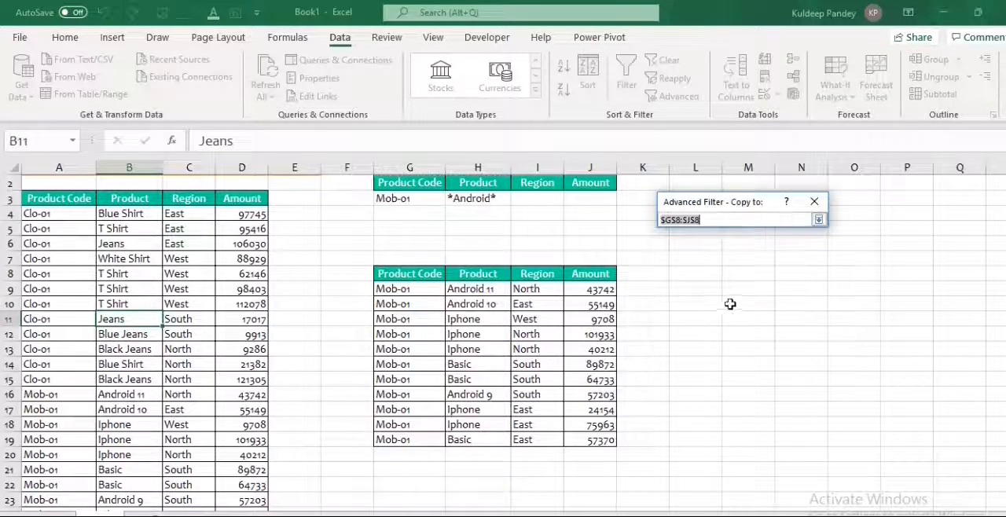
pyautogui.click(700, 275)
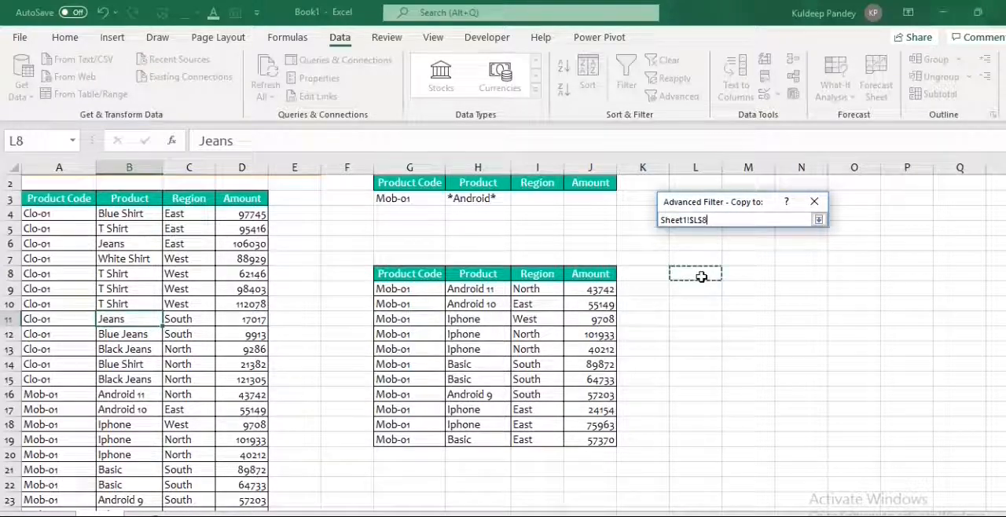
pyautogui.press('Return')
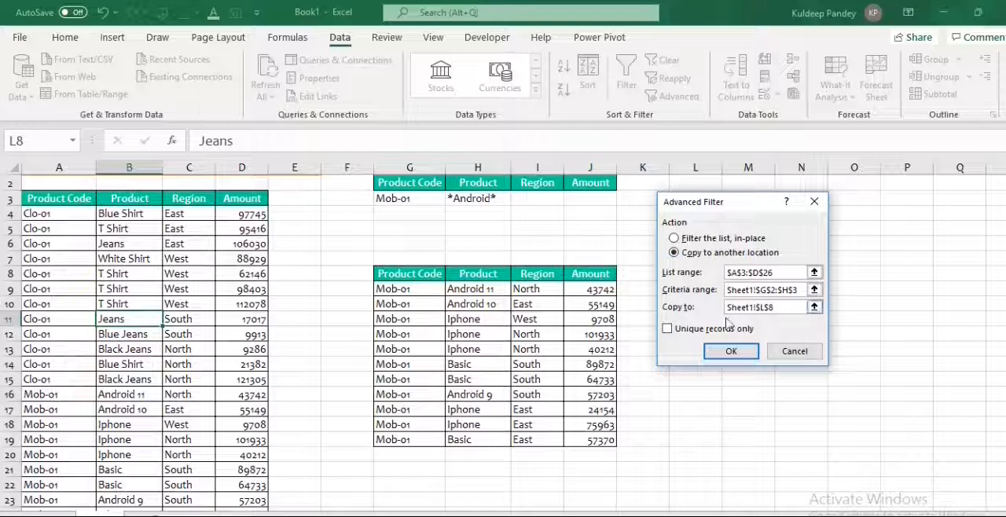
pyautogui.click(731, 351)
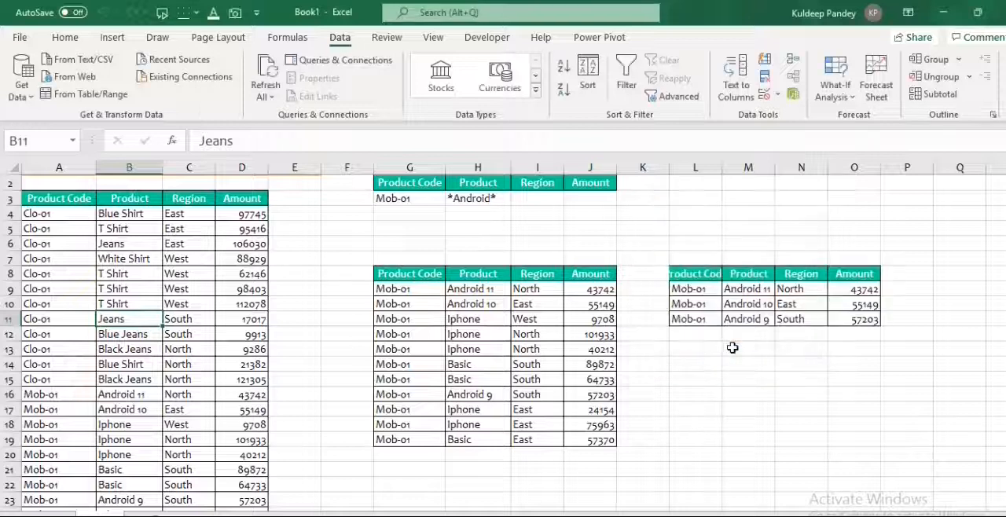
# Autofit column L to its contents and check the Android 11 and Android 10 rows in the source table.
pyautogui.doubleClick(726, 168)
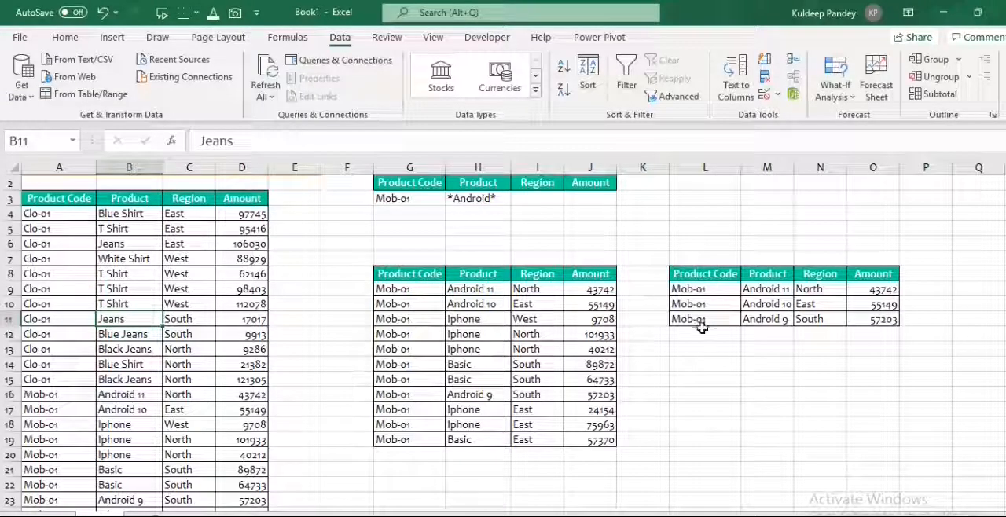
pyautogui.click(124, 395)
pyautogui.click(126, 409)
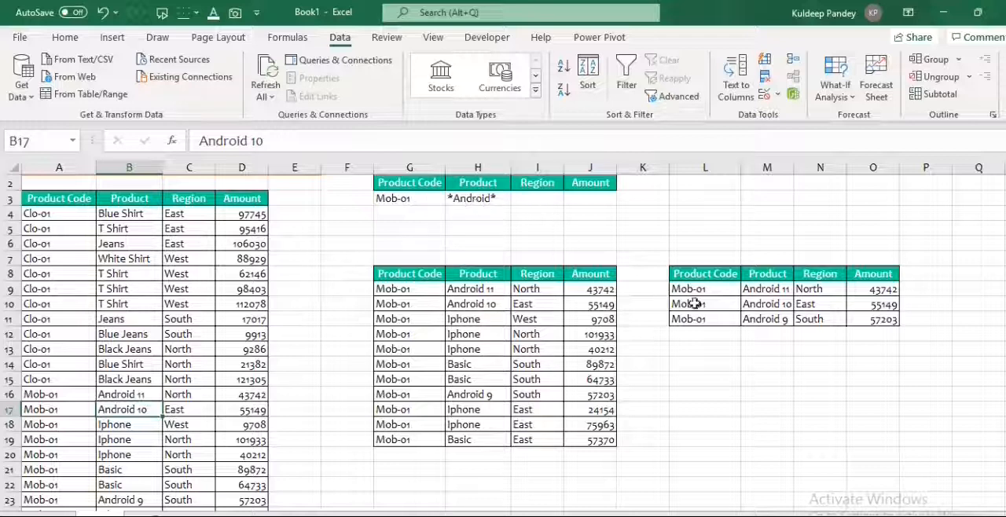
# Enter West as the Region criterion in cell I3.
pyautogui.click(527, 199)
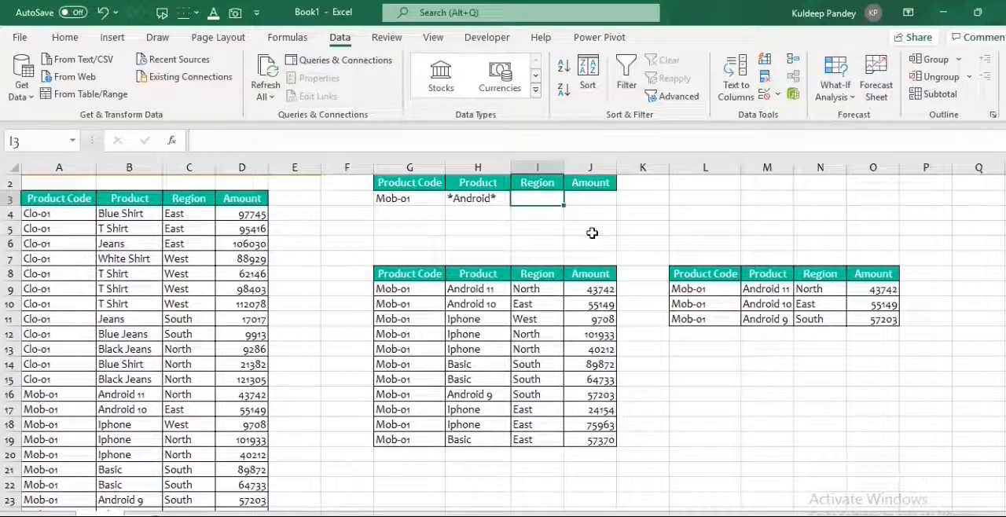
pyautogui.write('West')
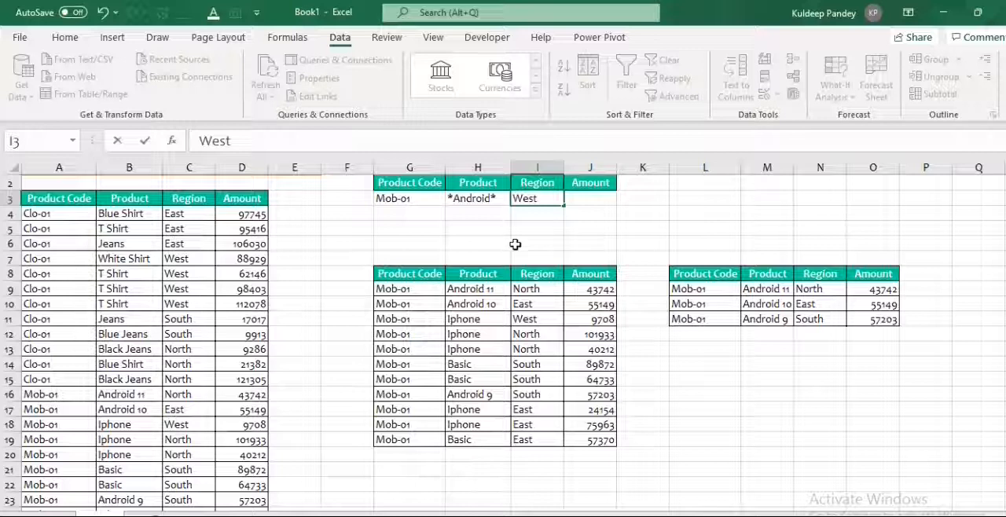
pyautogui.click(469, 244)
# Change the criteria to Product Code Clo-01 in G3 and Product *Shirt* in H3.
pyautogui.click(390, 201)
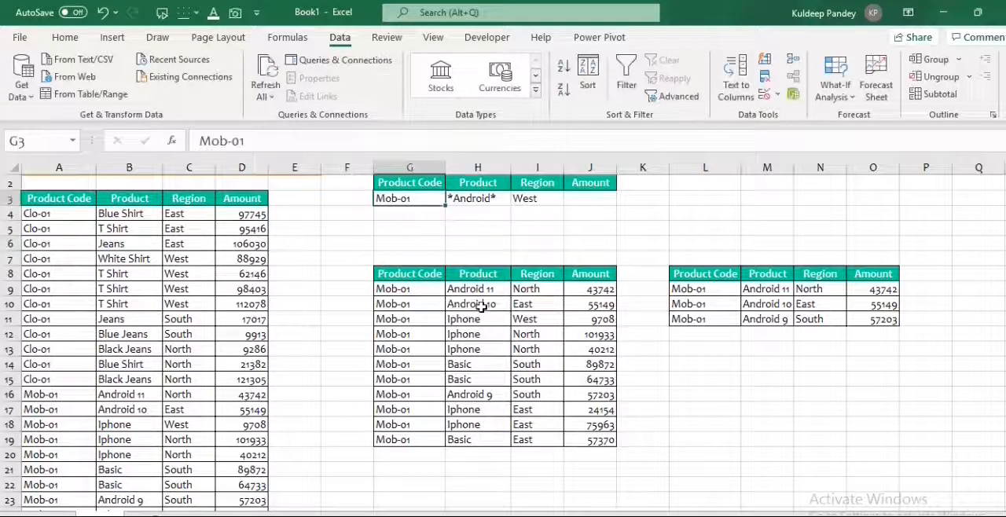
pyautogui.write('Cl')
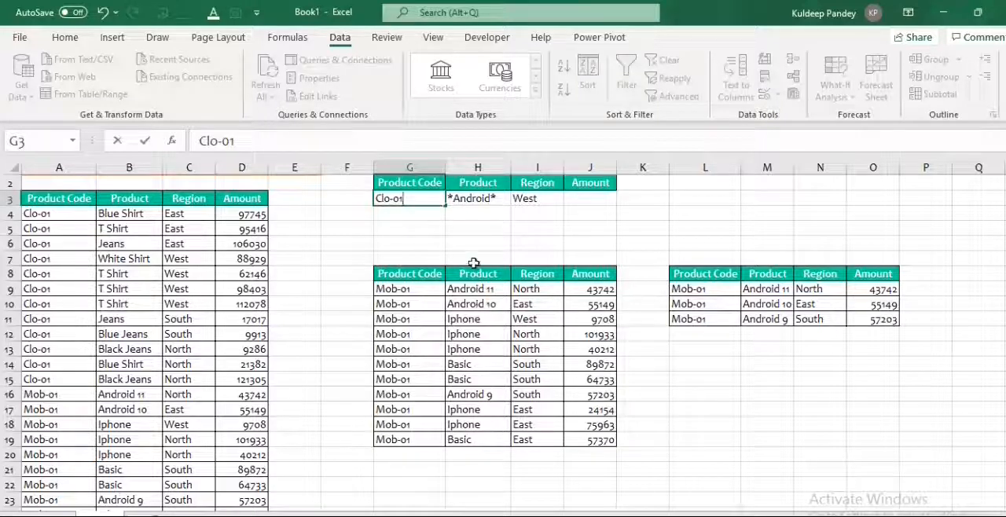
pyautogui.click(472, 228)
pyautogui.click(472, 197)
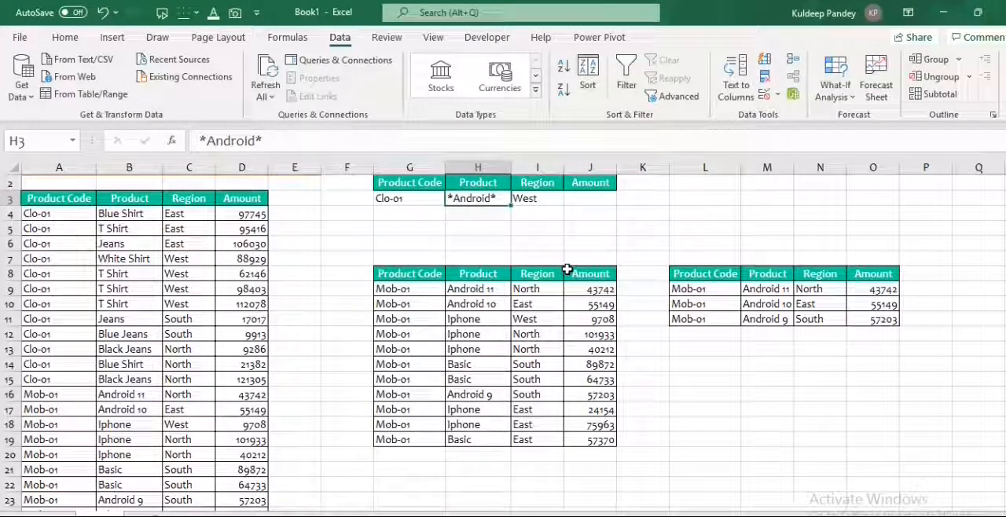
pyautogui.write("'")
pyautogui.write('Shirt')
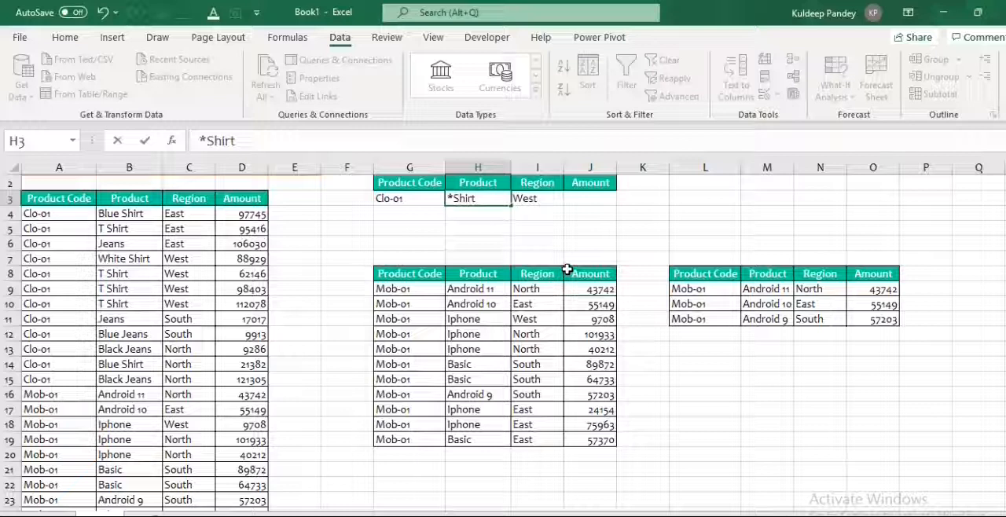
pyautogui.write('*')
pyautogui.click(534, 239)
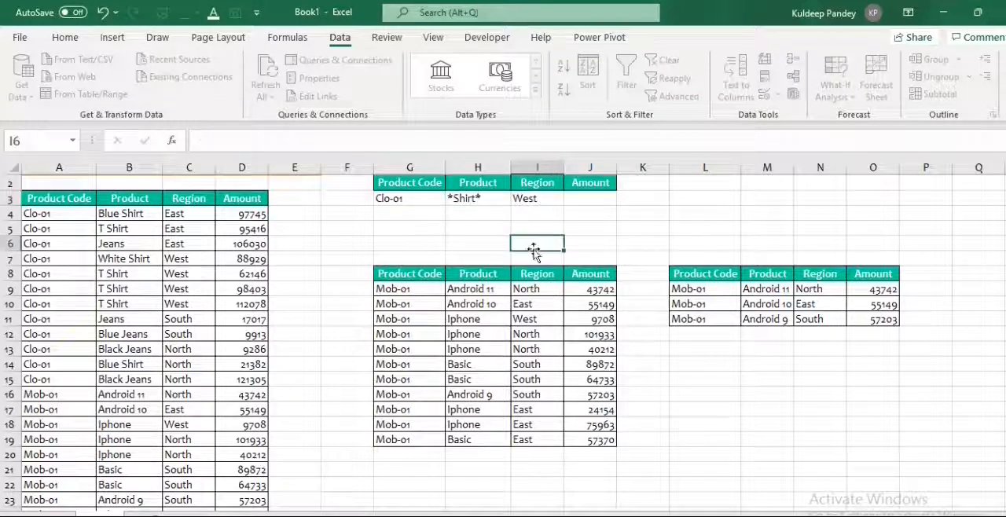
# Start an Advanced Filter on the source table that copies to another location, keeping A3:D26 as the list range.
pyautogui.click(118, 274)
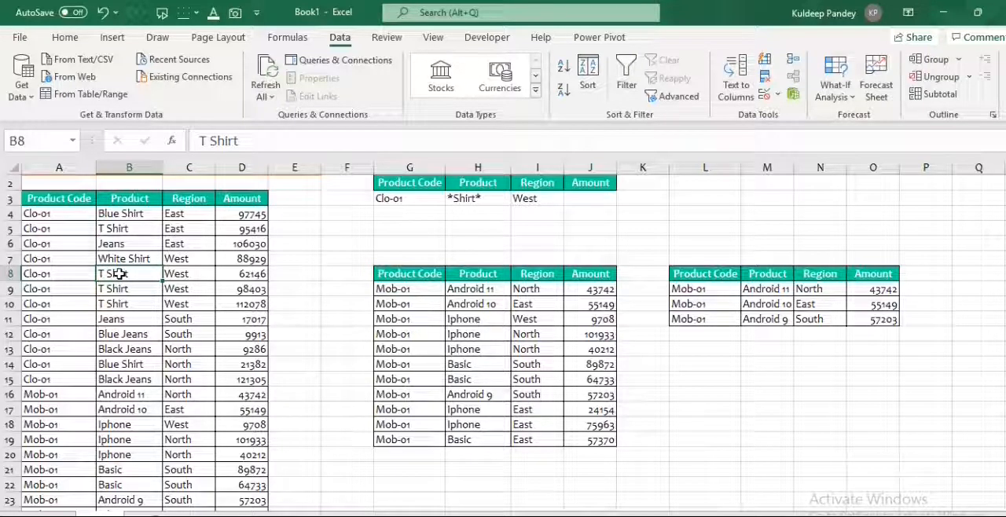
pyautogui.click(677, 99)
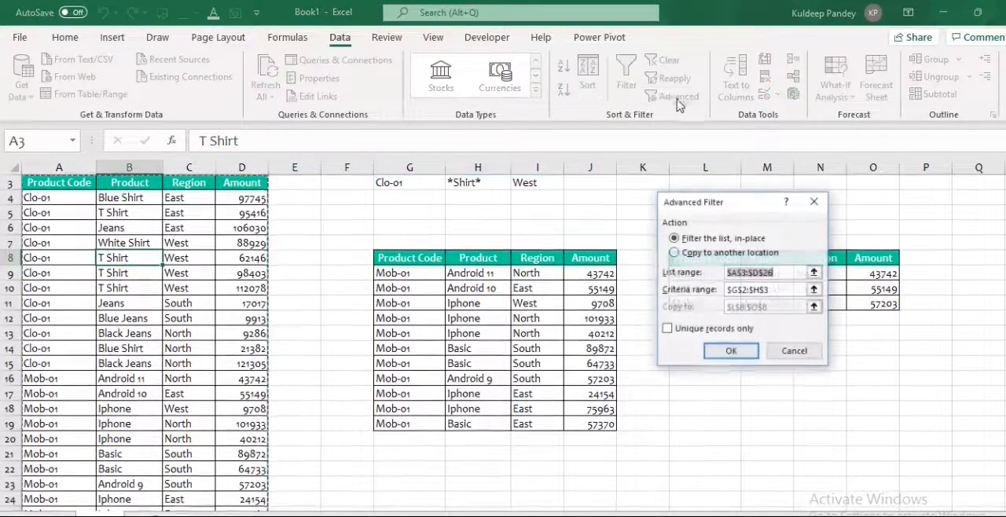
pyautogui.click(674, 253)
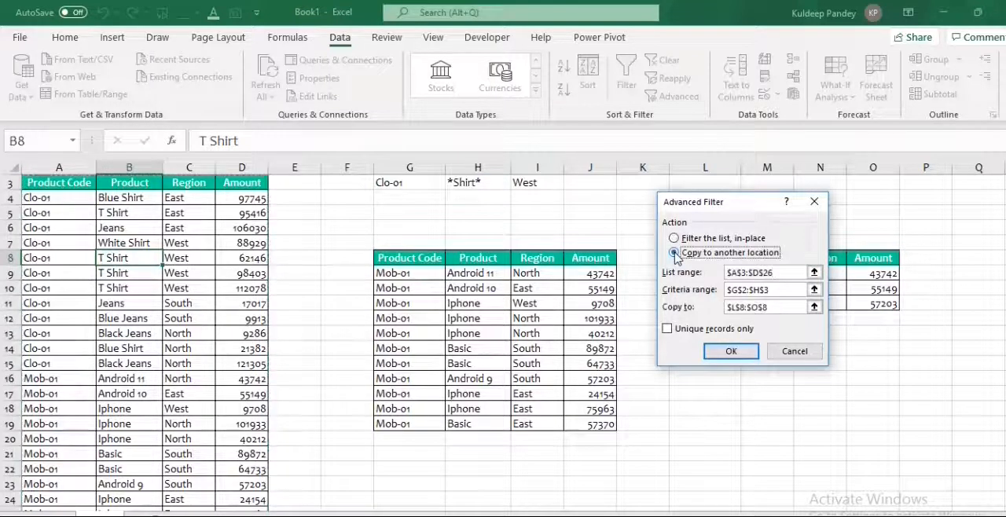
pyautogui.click(814, 272)
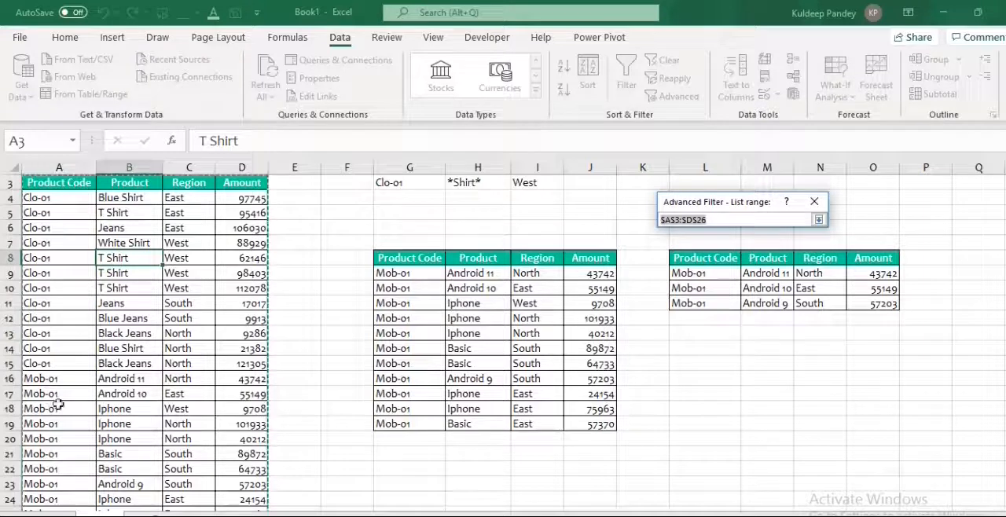
pyautogui.click(819, 221)
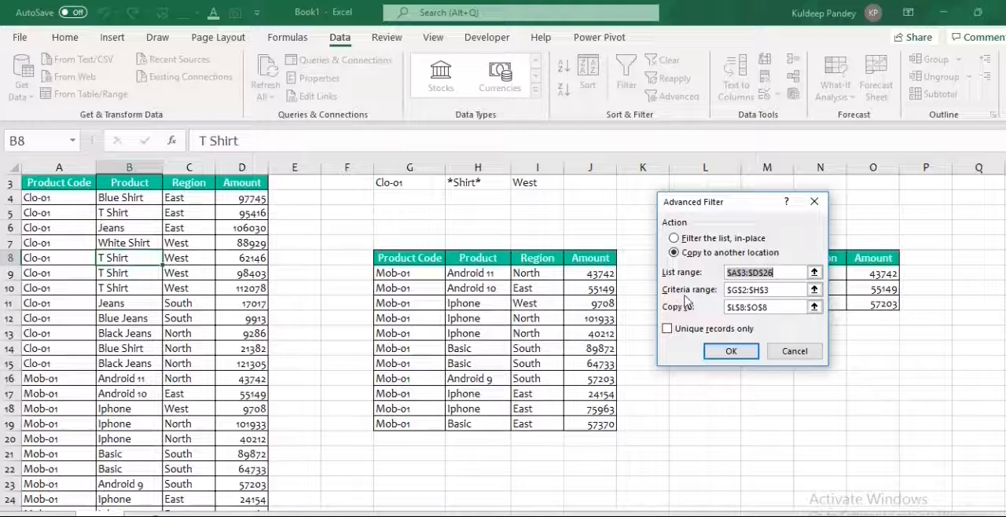
# Extend the Advanced Filter criteria range to G2:I3 so it also covers Region.
pyautogui.click(814, 290)
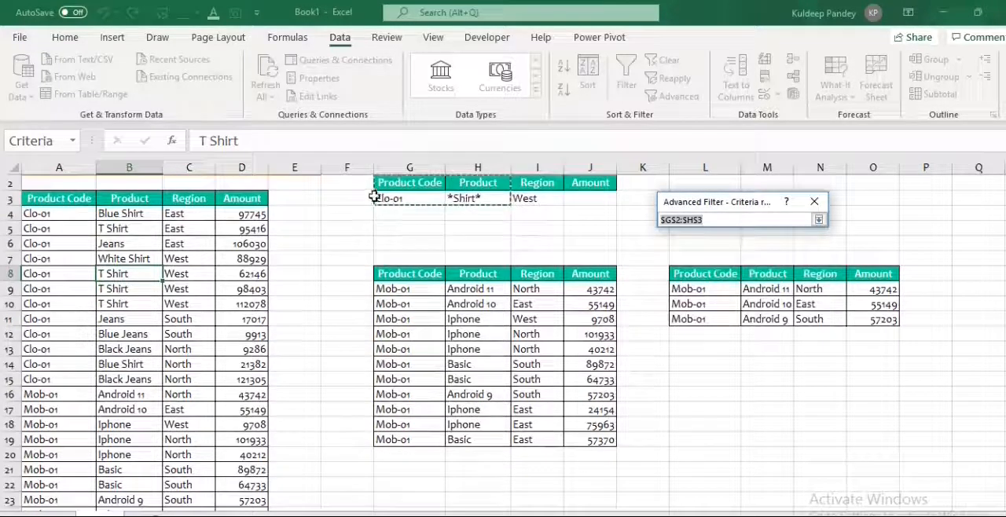
pyautogui.moveTo(395, 182); pyautogui.dragTo(525, 196)
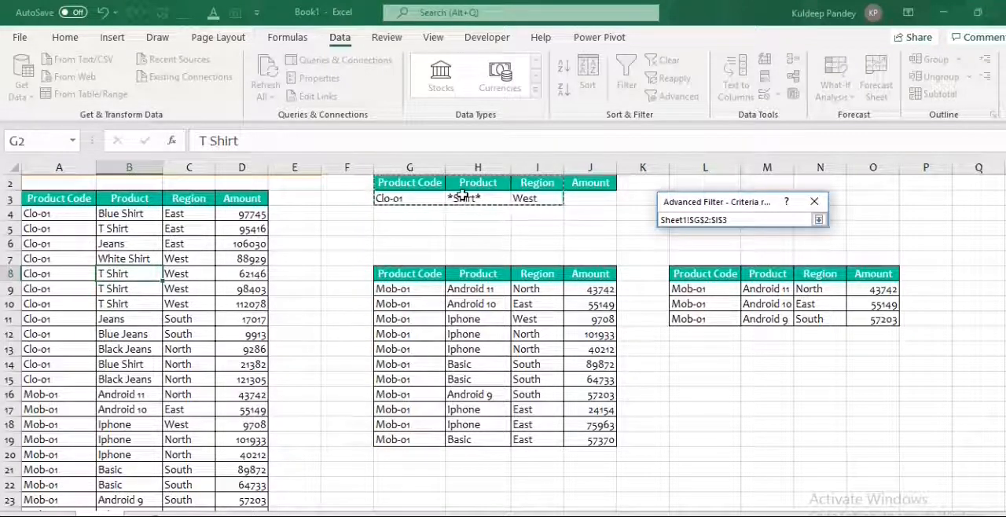
pyautogui.press('Return')
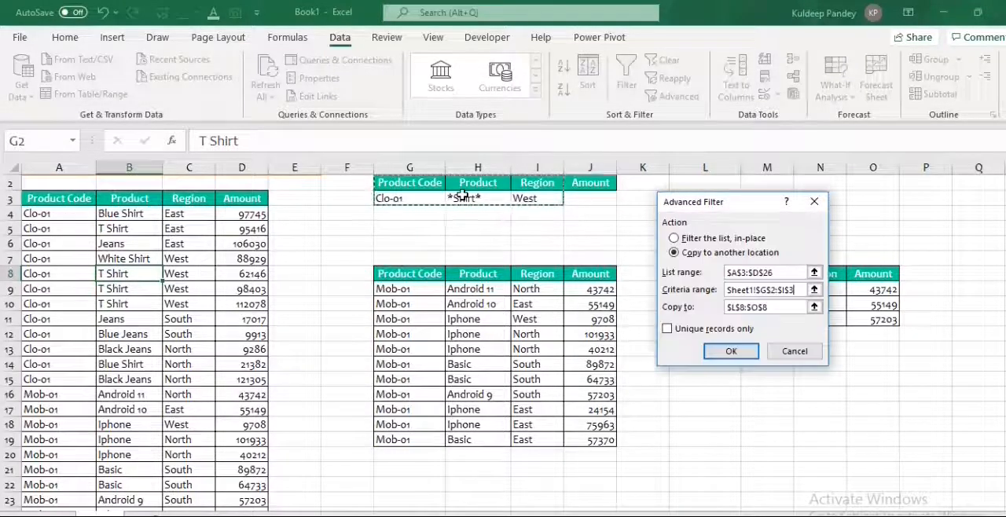
# Run the Advanced Filter with cell L14 as the copy destination and autofit column M to its contents.
pyautogui.click(814, 307)
pyautogui.click(686, 369)
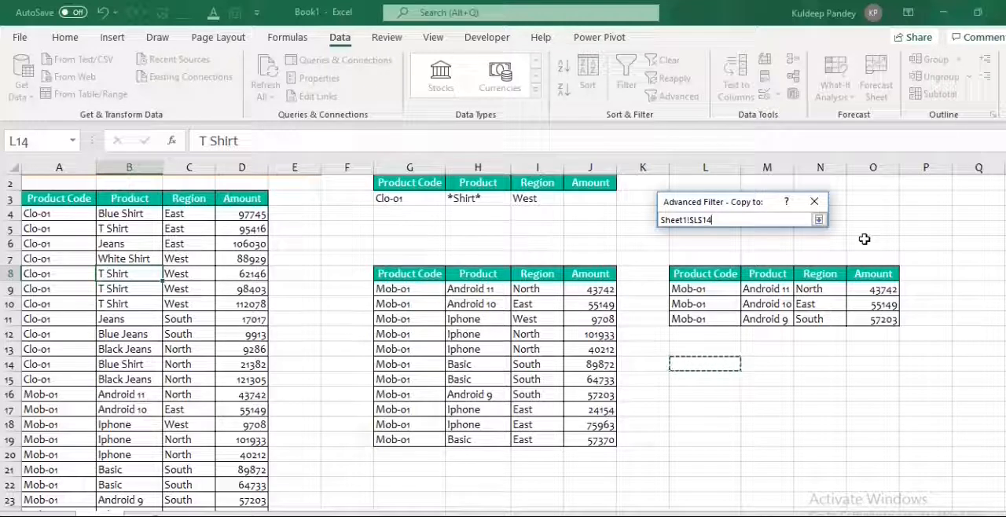
pyautogui.click(819, 221)
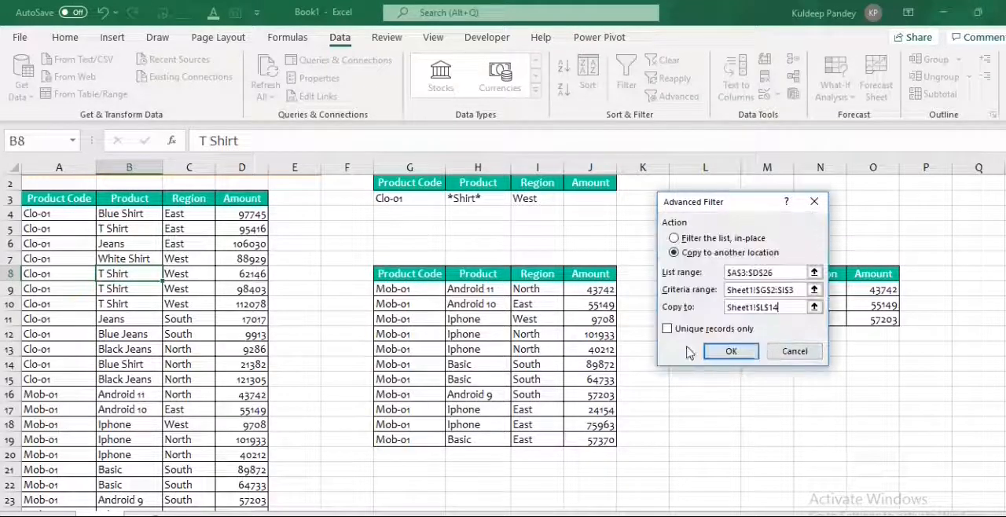
pyautogui.click(728, 350)
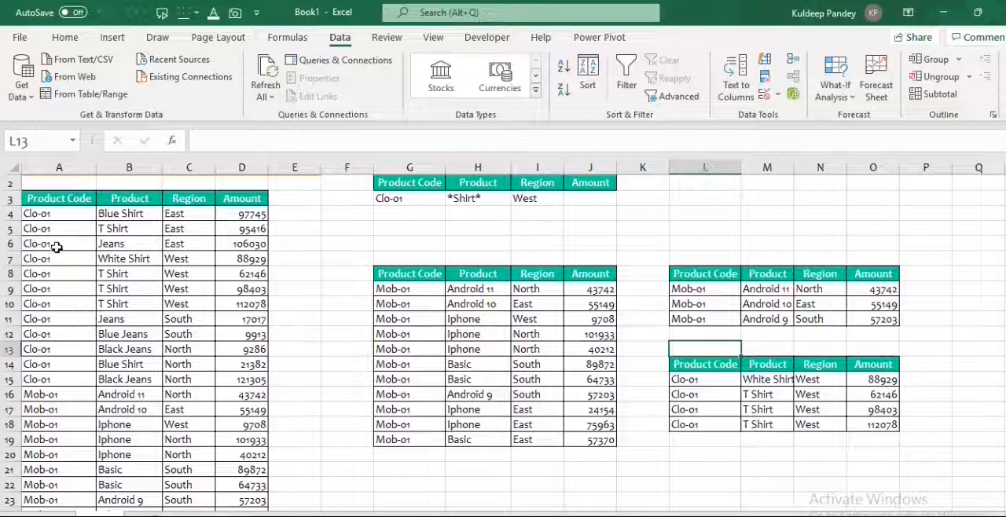
pyautogui.doubleClick(795, 171)
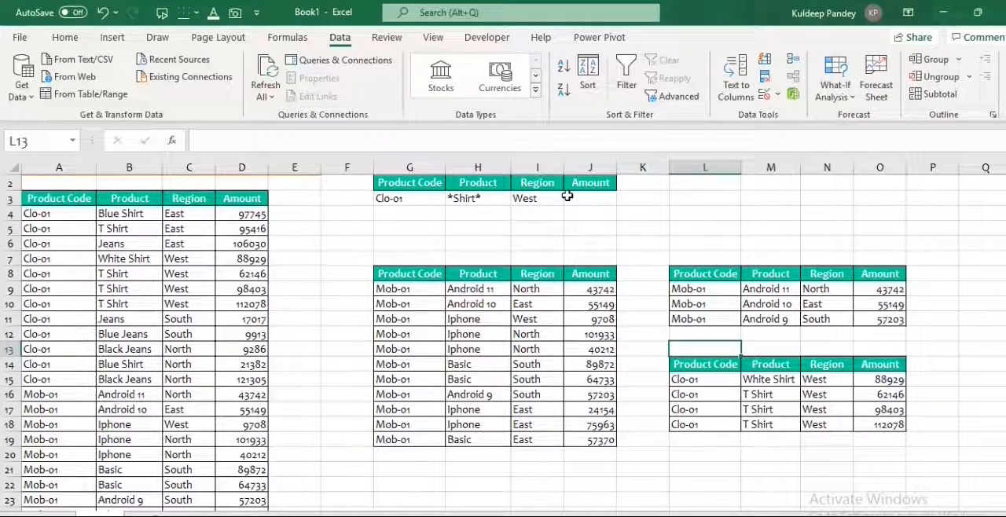
# Clear the Product criterion in H3 and start an Advanced Filter copying from list range A3:D26 to another location.
pyautogui.click(466, 201)
pyautogui.press('Delete')
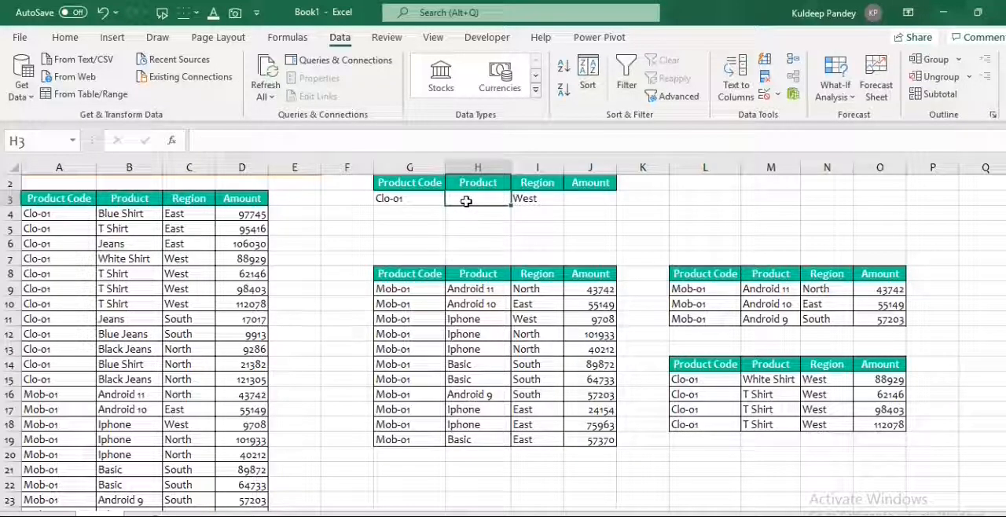
pyautogui.click(155, 272)
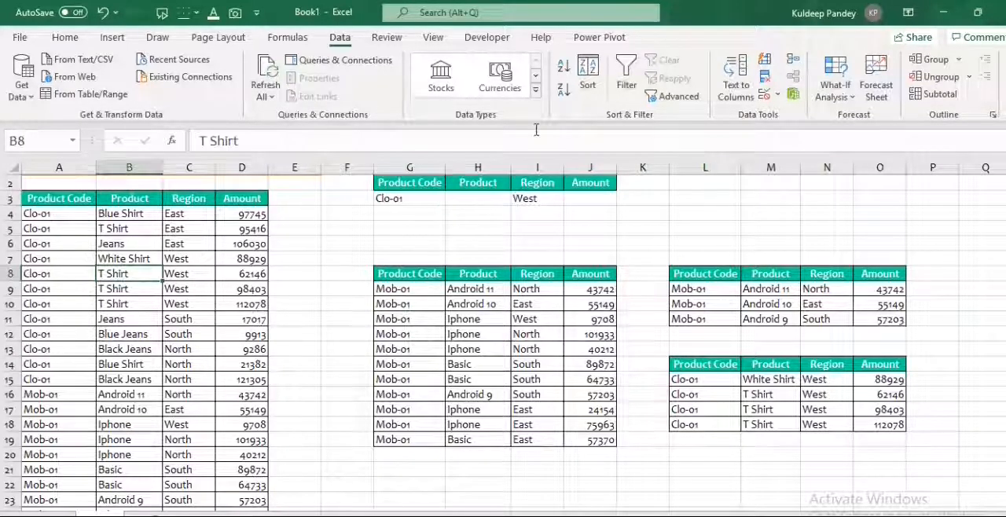
pyautogui.press('alt')
pyautogui.press('a')
pyautogui.press('q')
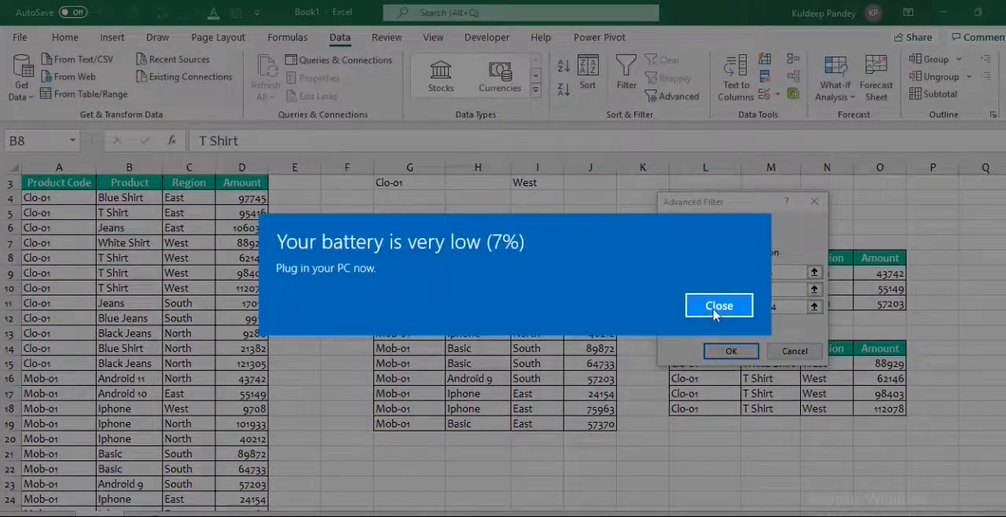
pyautogui.click(717, 306)
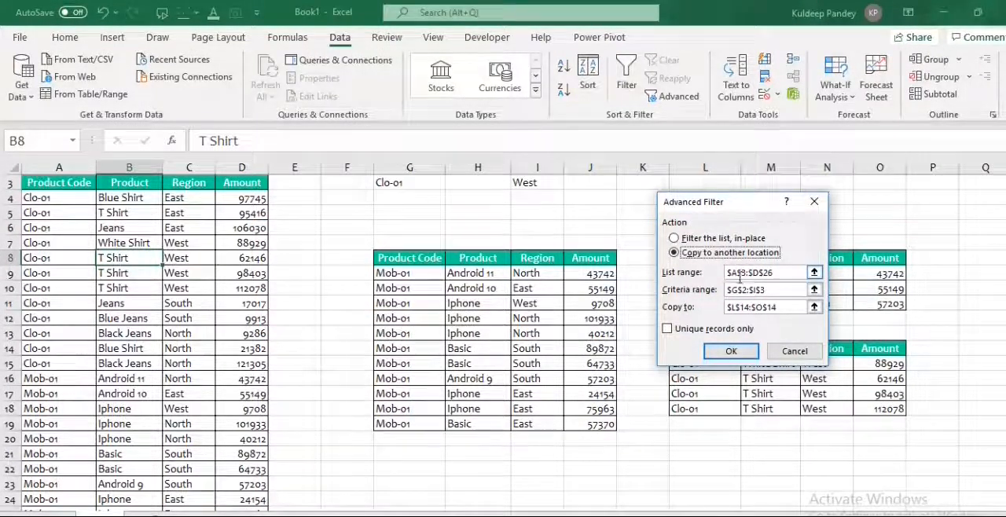
pyautogui.click(815, 274)
pyautogui.click(815, 273)
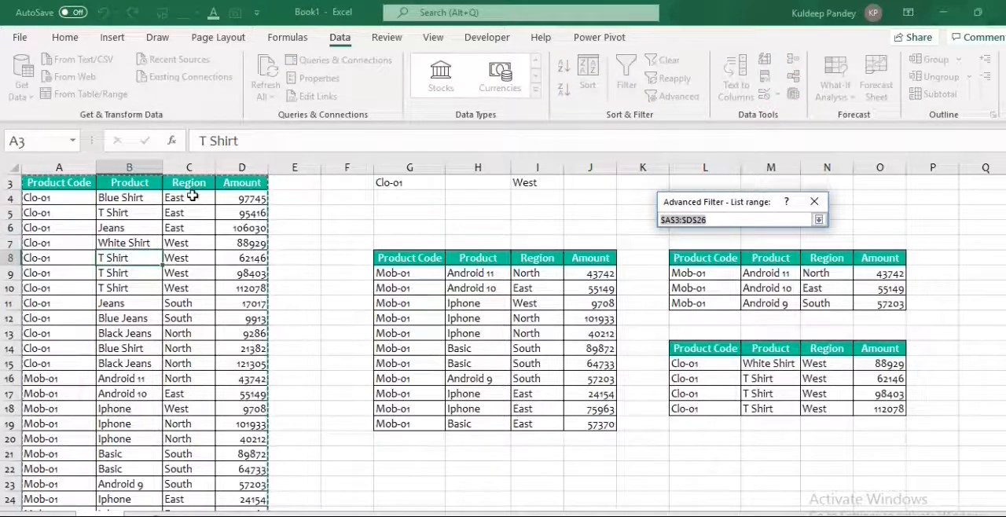
pyautogui.click(817, 219)
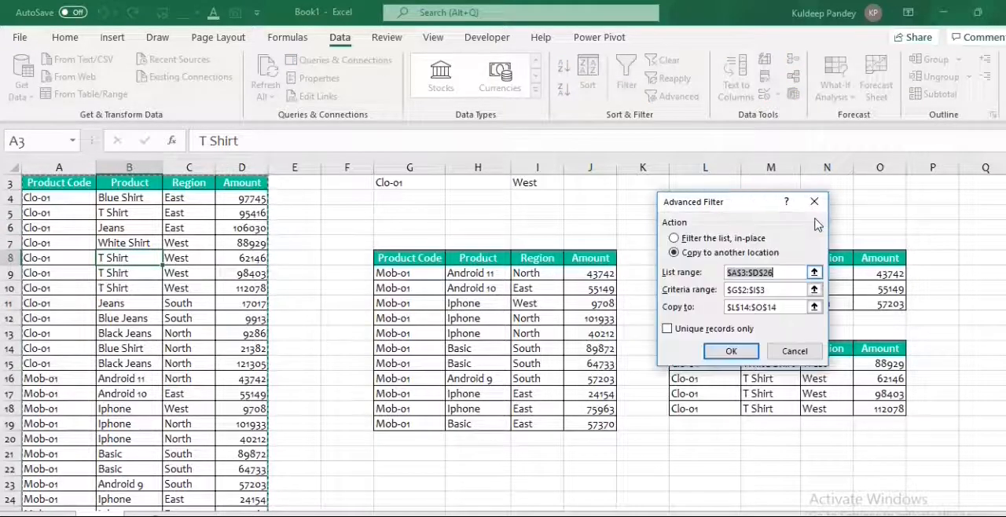
# Set the Advanced Filter criteria range to G2:I3, including the blank Product criterion.
pyautogui.click(815, 290)
pyautogui.moveTo(410, 183); pyautogui.dragTo(525, 198)
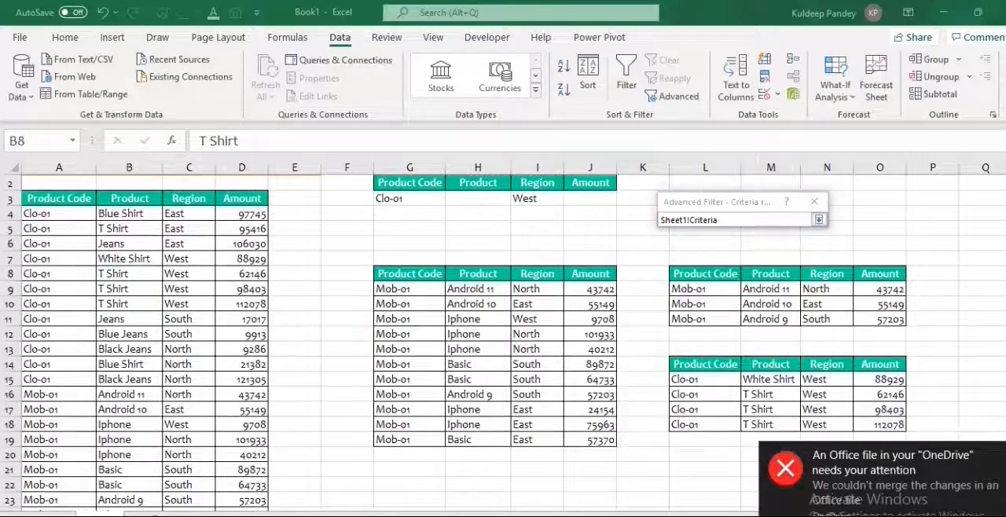
pyautogui.click(532, 199)
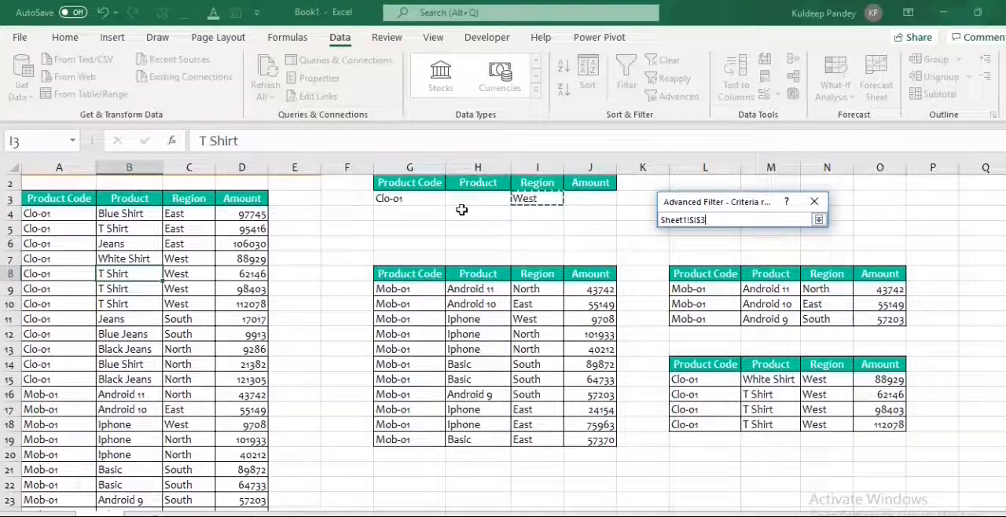
pyautogui.moveTo(404, 182); pyautogui.dragTo(542, 200)
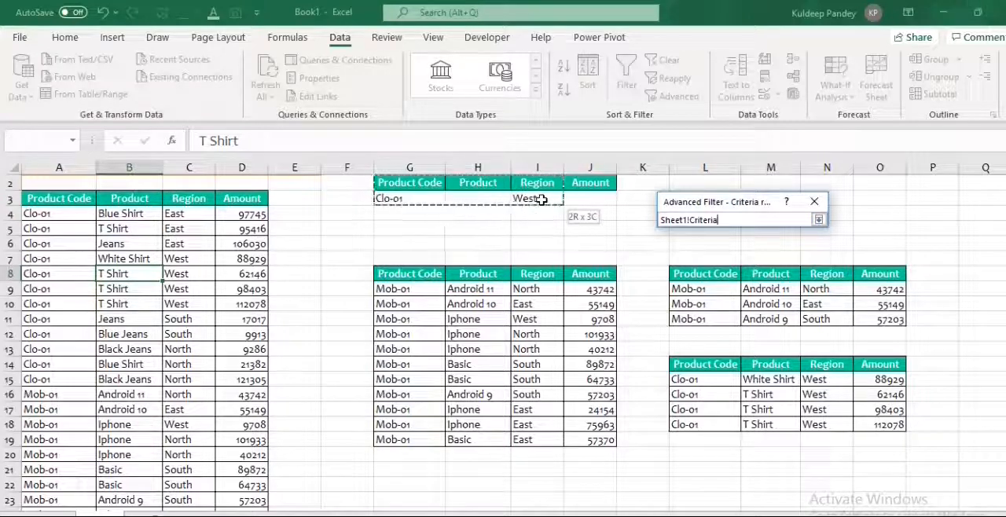
pyautogui.click(818, 219)
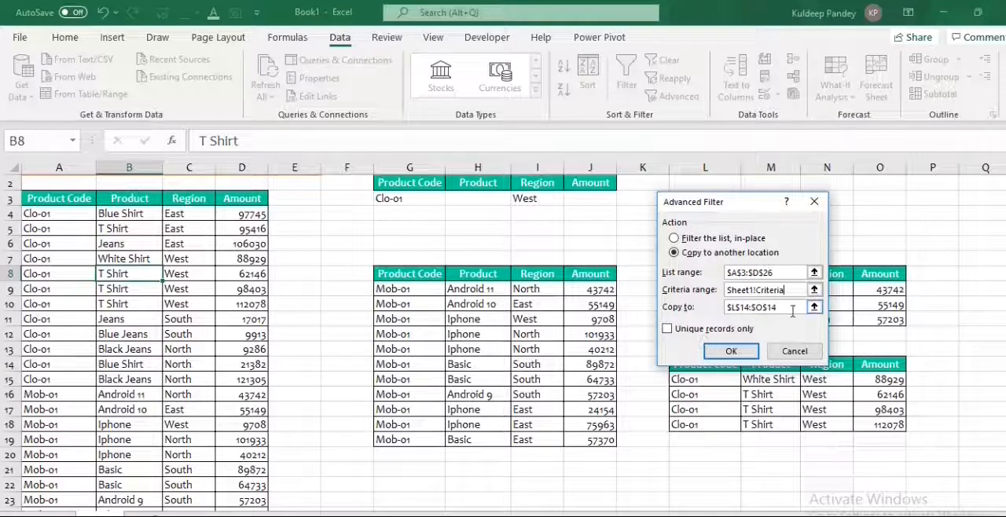
# Set cell L21 as the copy destination for the filtered rows.
pyautogui.click(814, 307)
pyautogui.click(692, 469)
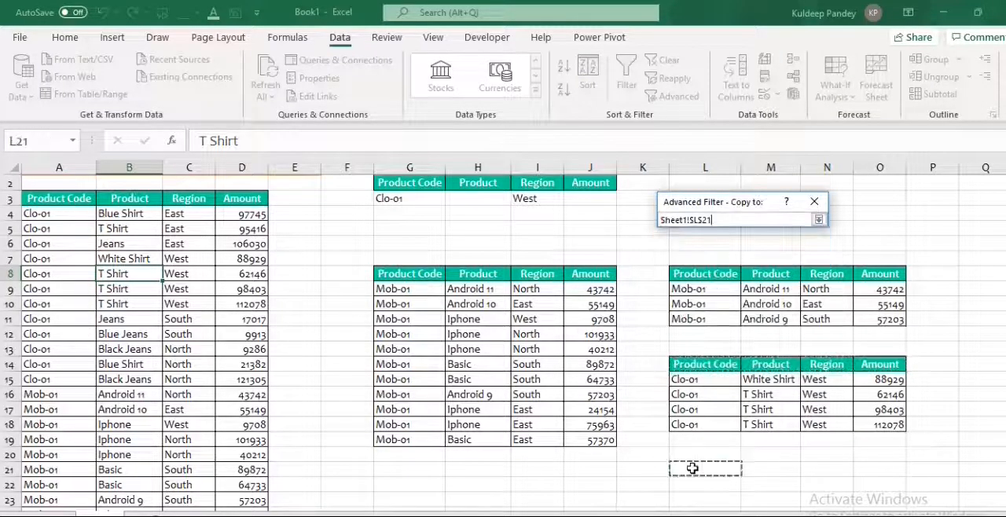
pyautogui.click(818, 220)
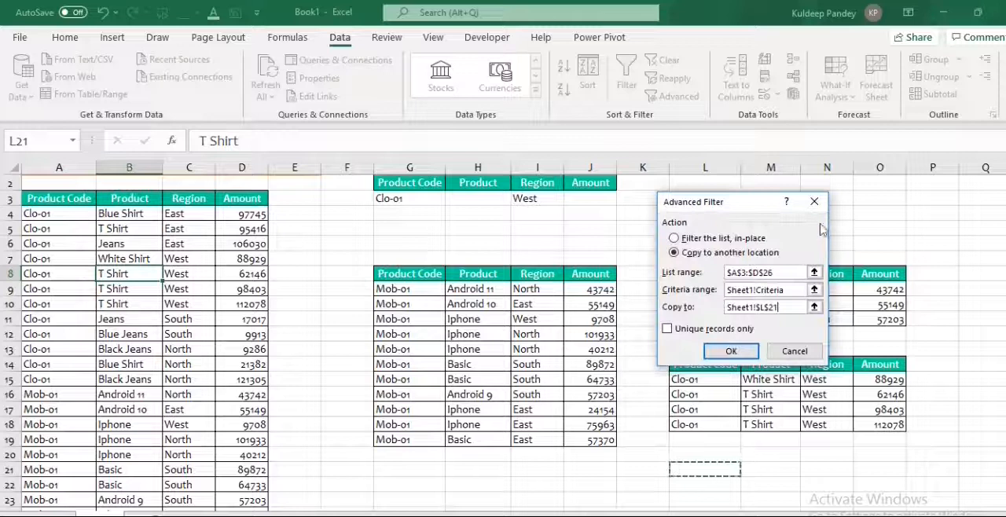
# Reselect G2:I3 as the criteria range to make sure it spans Product Code through Region.
pyautogui.scroll(1, 974, 251)
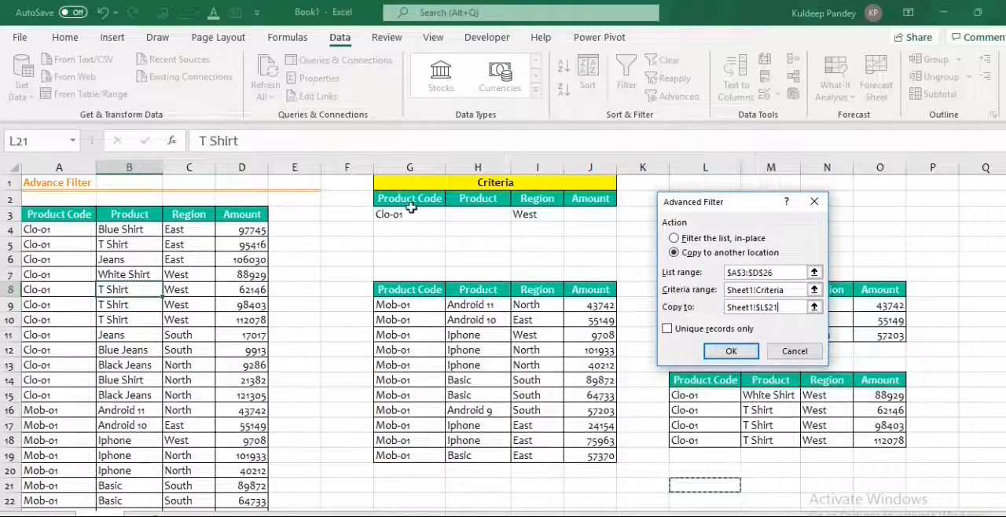
pyautogui.click(809, 290)
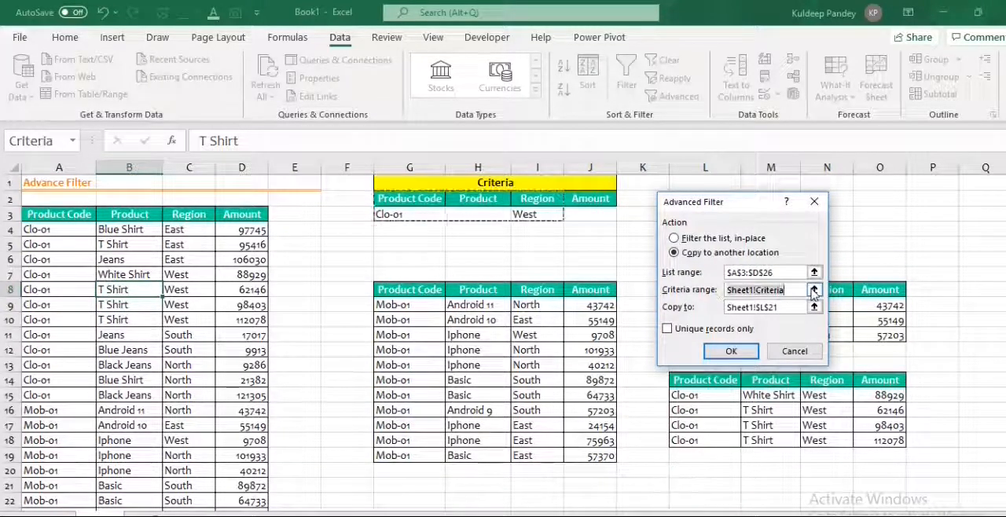
pyautogui.click(814, 291)
pyautogui.moveTo(400, 198); pyautogui.dragTo(402, 200)
pyautogui.hotkey('shift', 'Right')
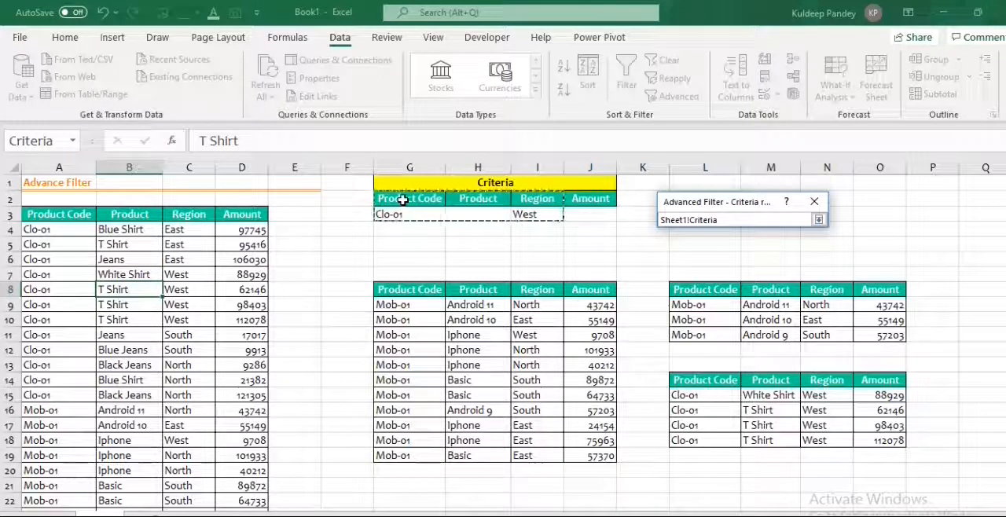
pyautogui.click(818, 221)
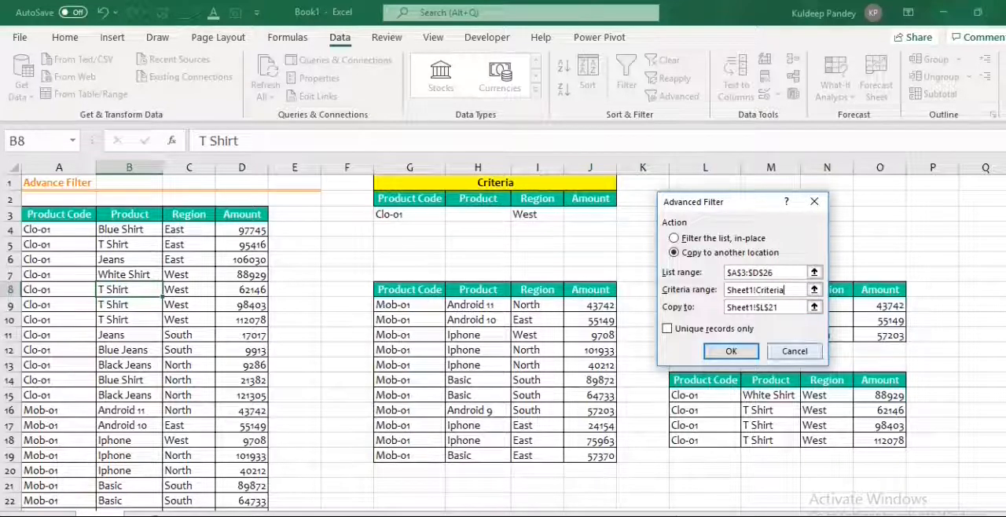
# Reselect cell L21 as the copy destination, run the Advanced Filter and compare the extracted rows with the criteria.
pyautogui.click(814, 307)
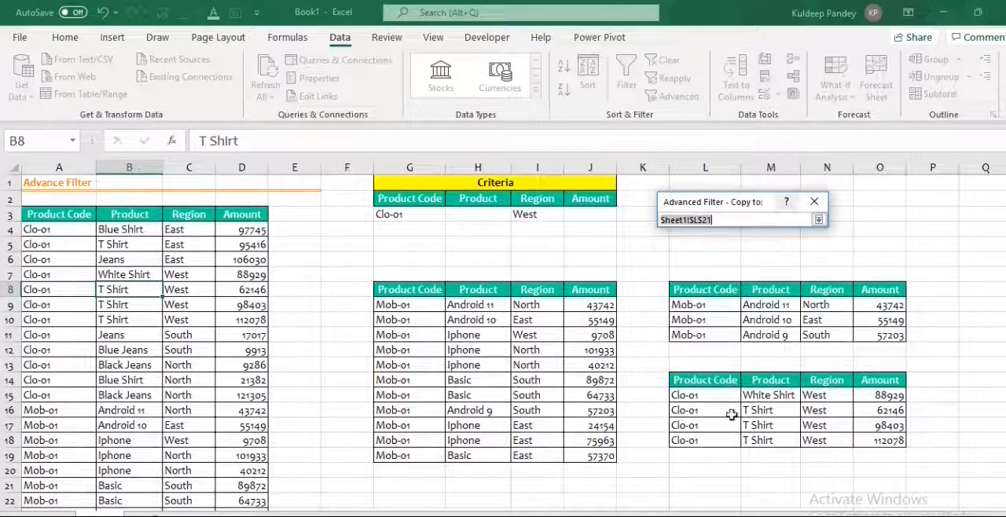
pyautogui.click(704, 474)
pyautogui.click(703, 483)
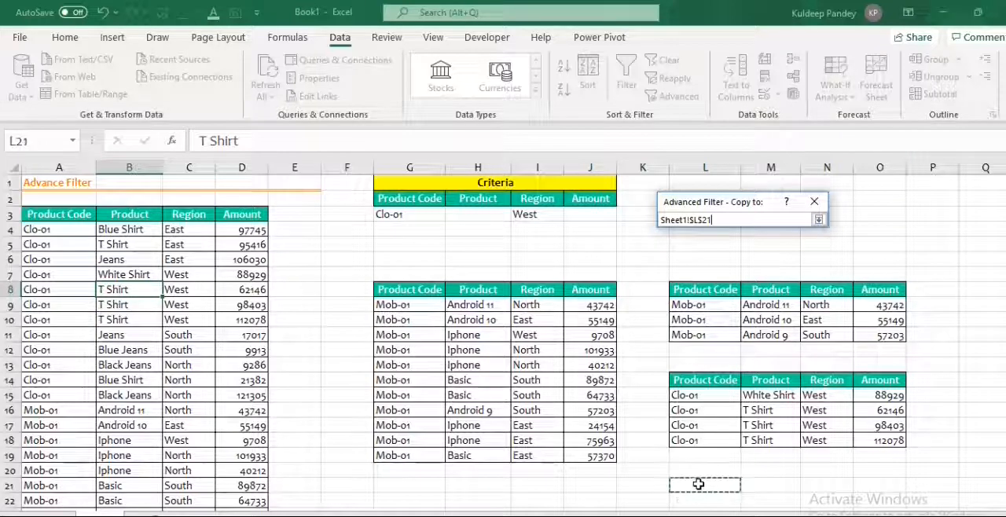
pyautogui.click(819, 220)
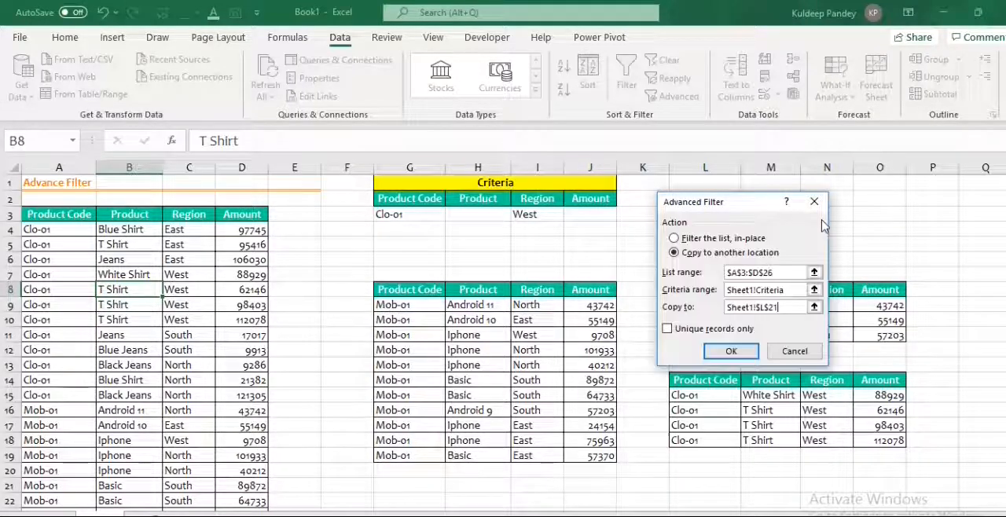
pyautogui.click(731, 352)
pyautogui.scroll(-2, 788, 340)
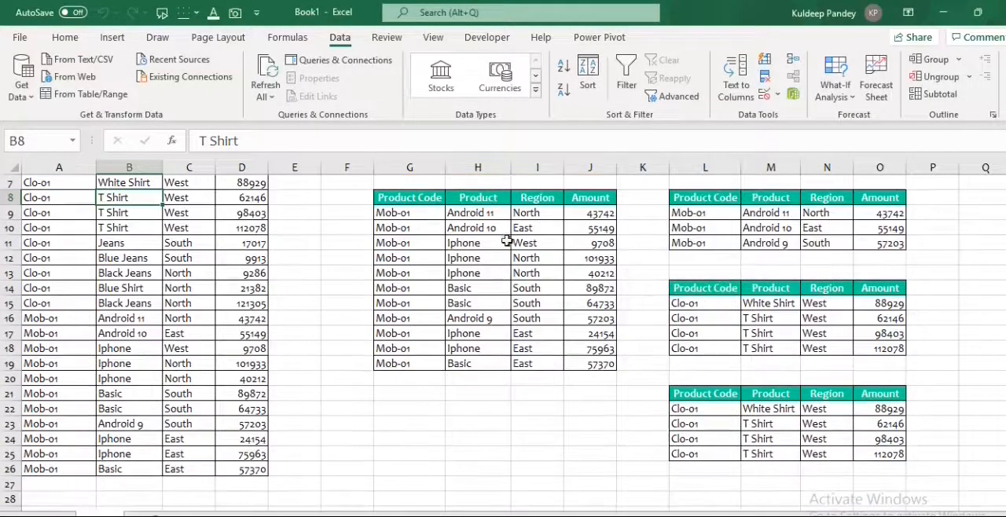
pyautogui.scroll(2, 547, 261)
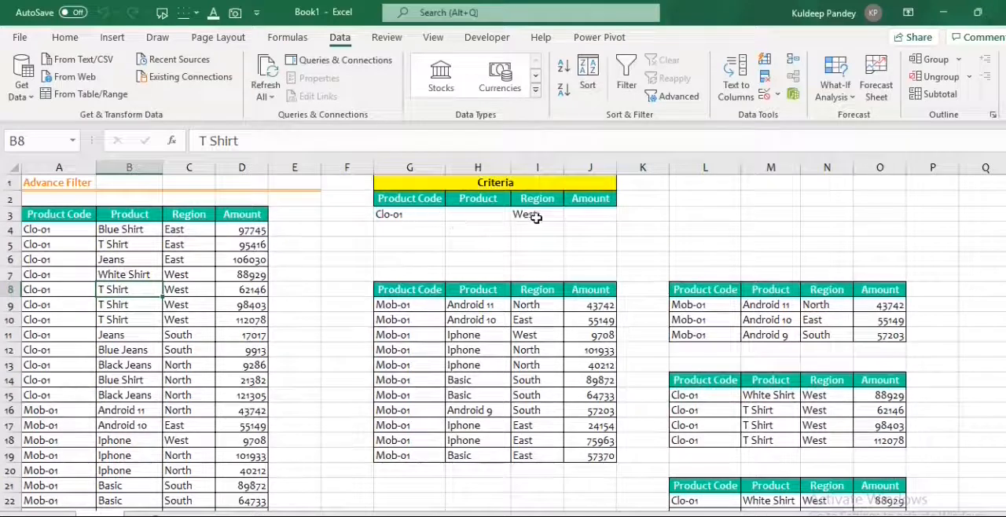
pyautogui.scroll(-2, 774, 377)
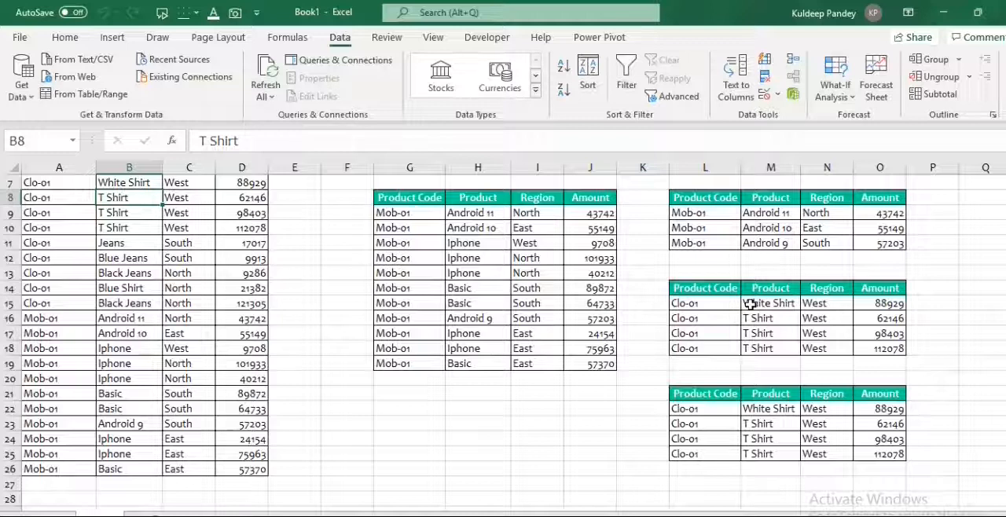
# Enter >75000 as the Amount criterion in cell J3.
pyautogui.scroll(2, 594, 350)
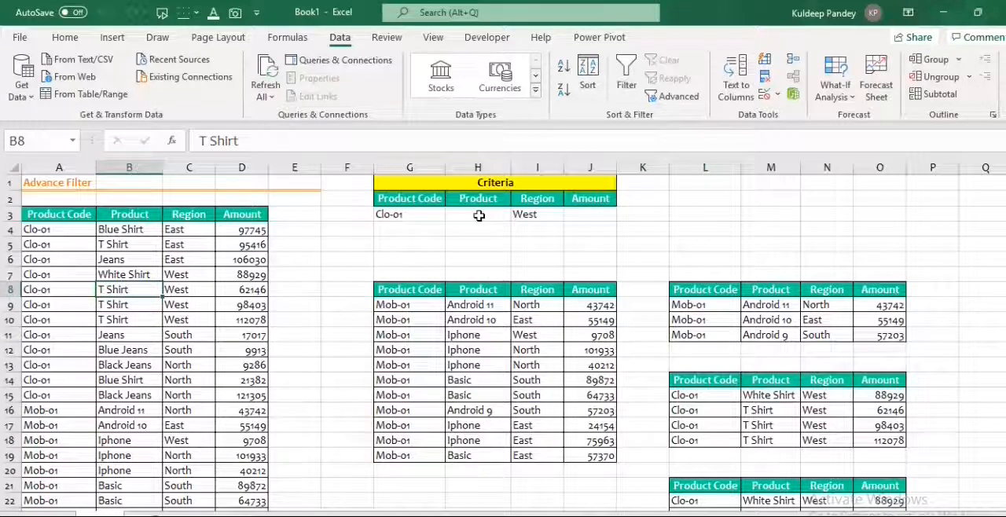
pyautogui.click(573, 216)
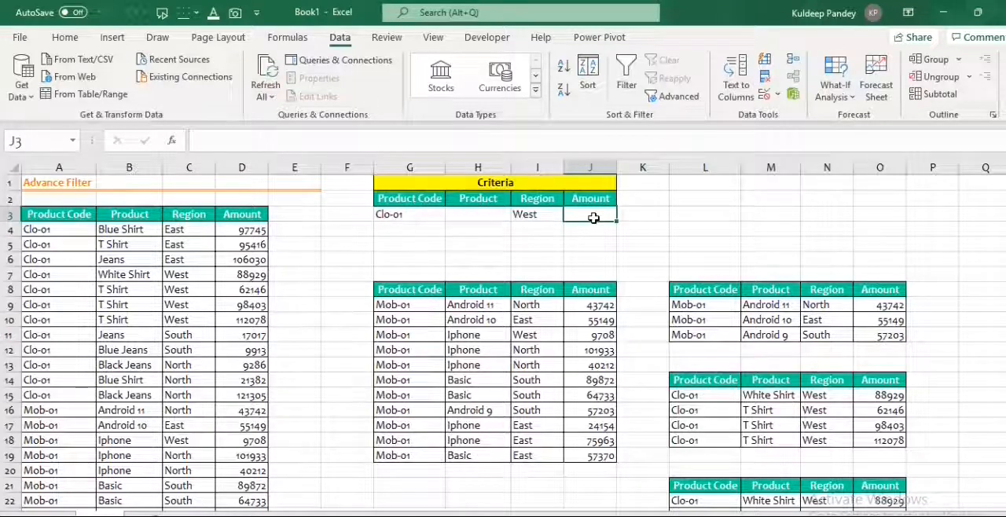
pyautogui.write('>')
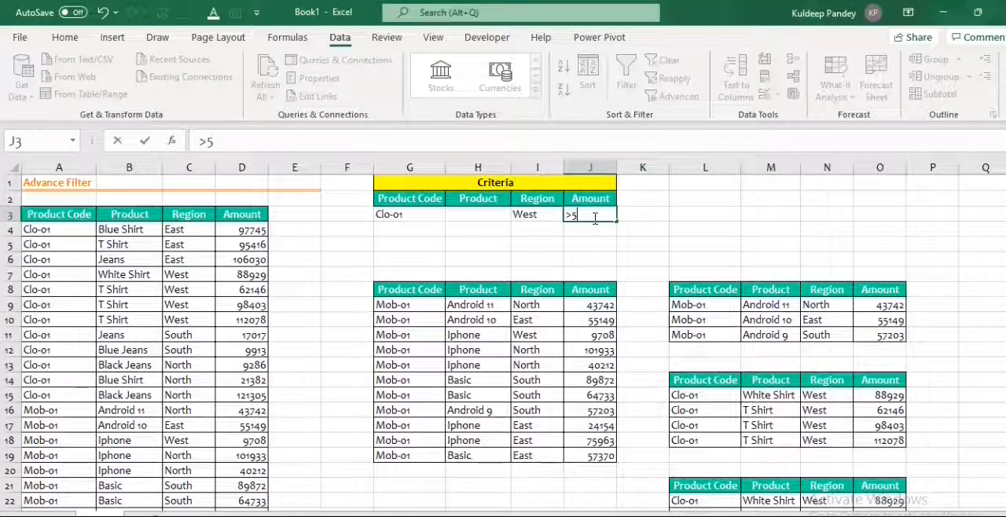
pyautogui.write('75000')
pyautogui.click(585, 260)
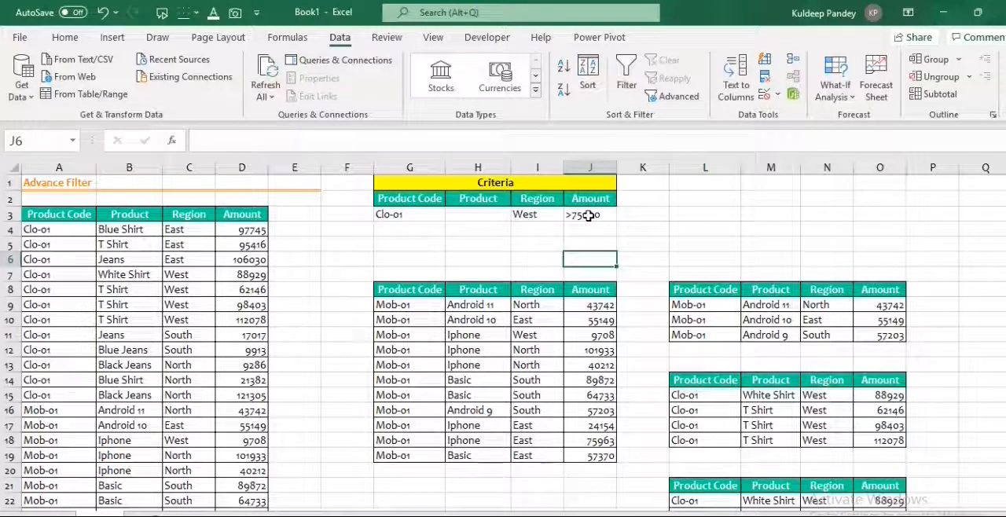
# Clear the Region criterion in I3 and the Product Code criterion in G3, leaving only the Amount criterion.
pyautogui.click(525, 216)
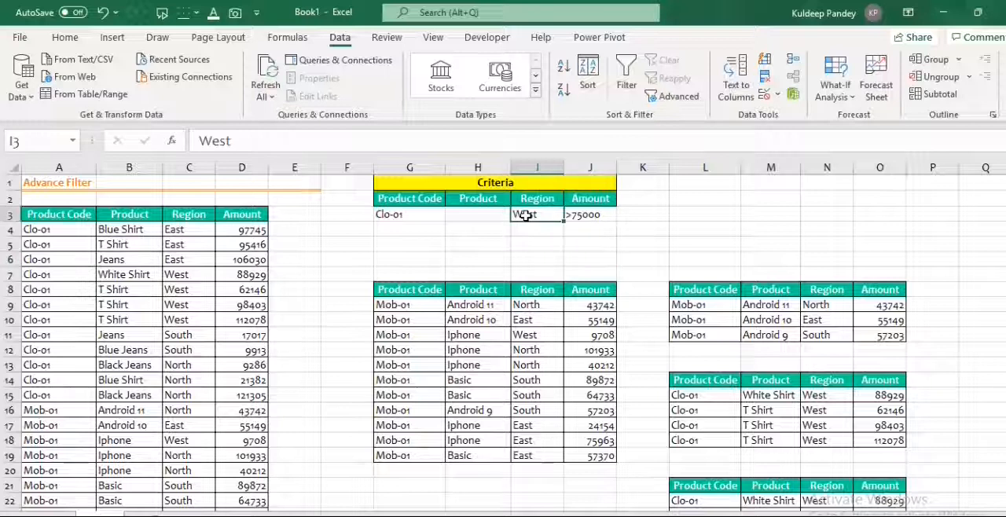
pyautogui.press('Delete')
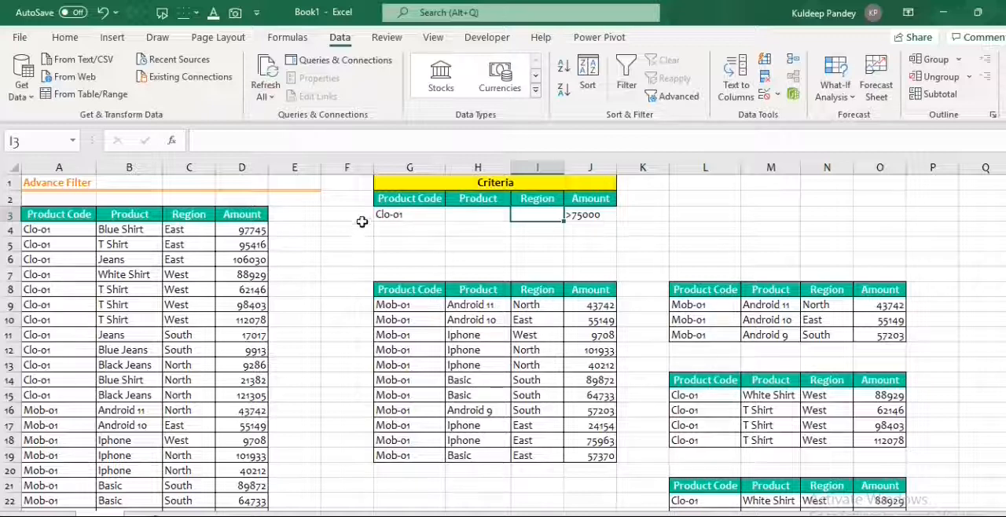
pyautogui.click(405, 222)
pyautogui.press('Delete')
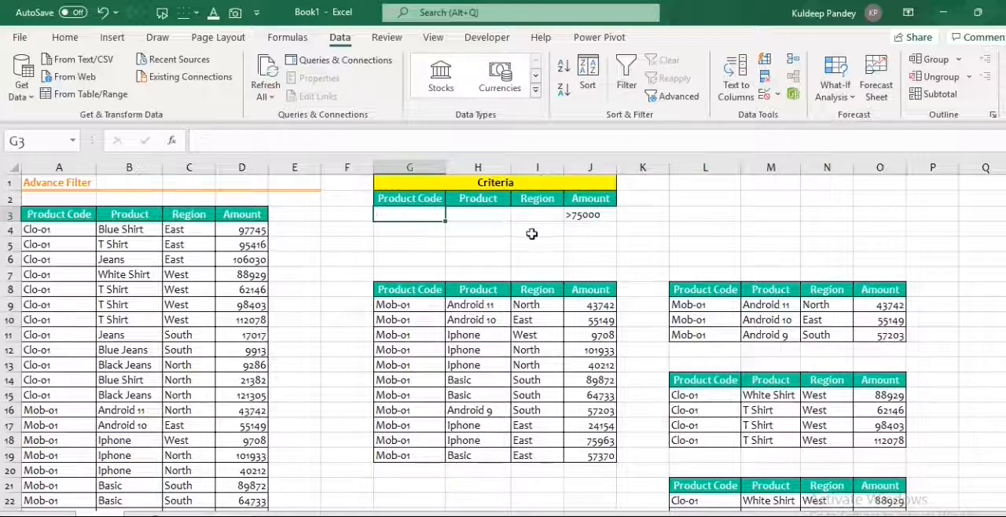
pyautogui.click(583, 217)
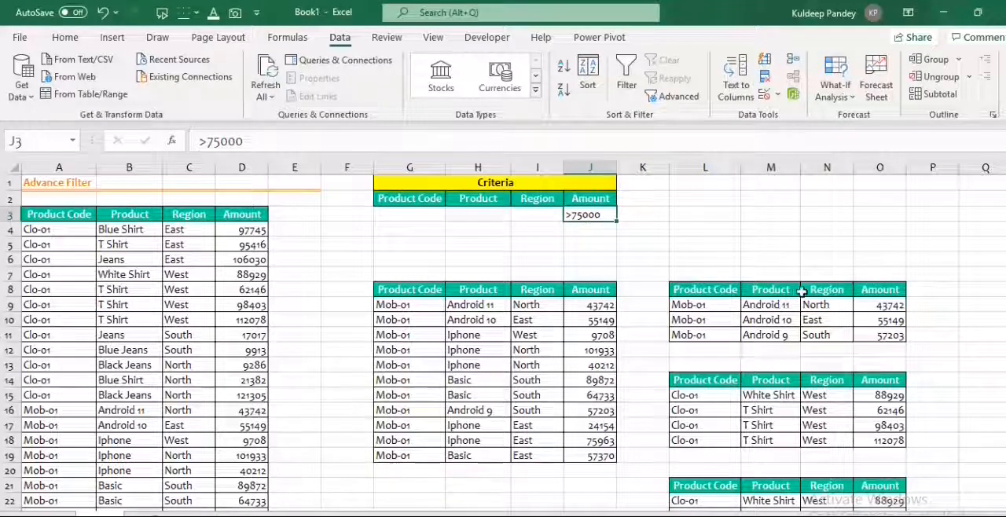
# Start an Advanced Filter on the sales table, copying to another location with list range A3:D26.
pyautogui.click(91, 280)
pyautogui.hotkey('alt', 'a')
pyautogui.press('q')
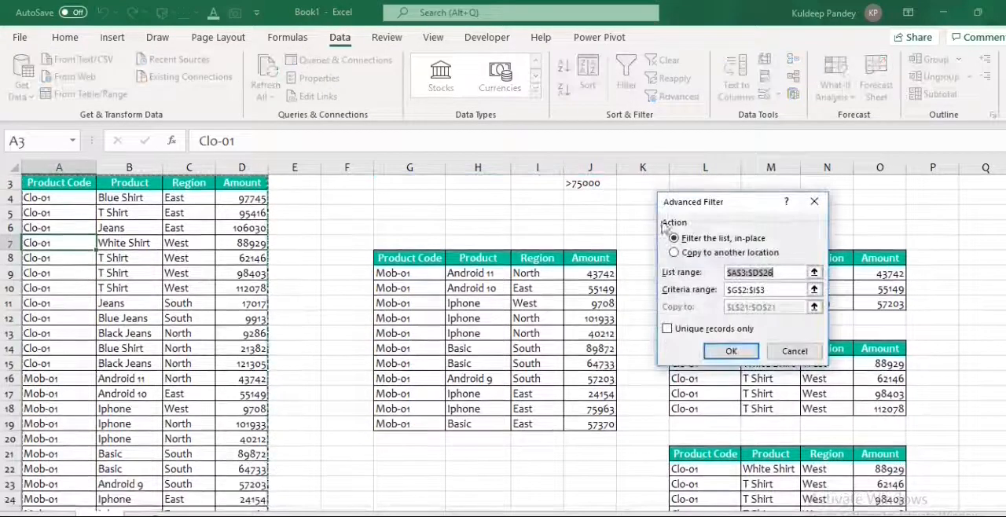
pyautogui.click(674, 253)
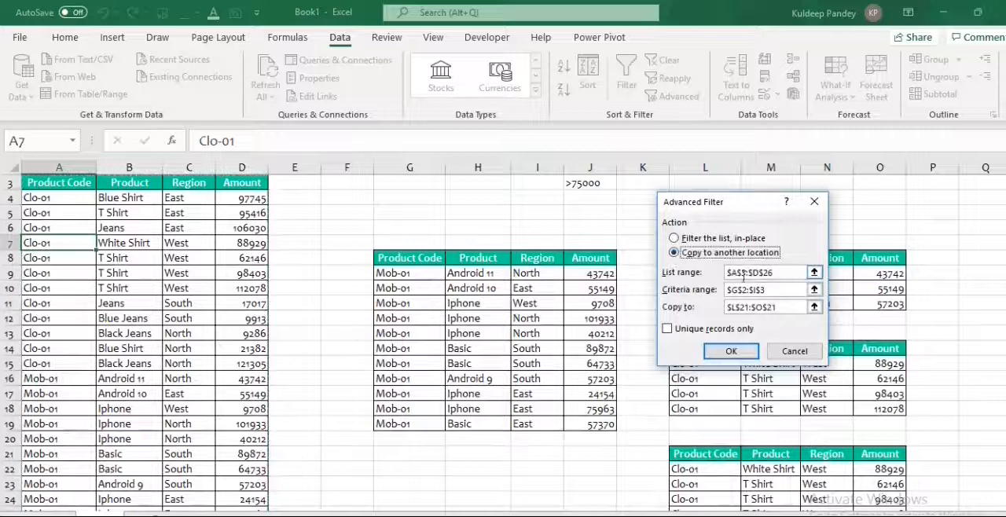
pyautogui.click(815, 273)
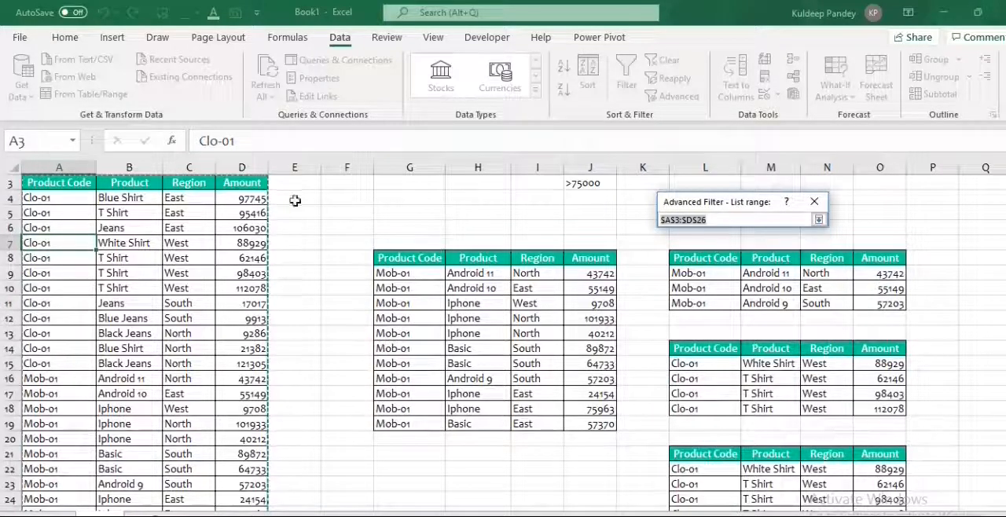
pyautogui.click(818, 219)
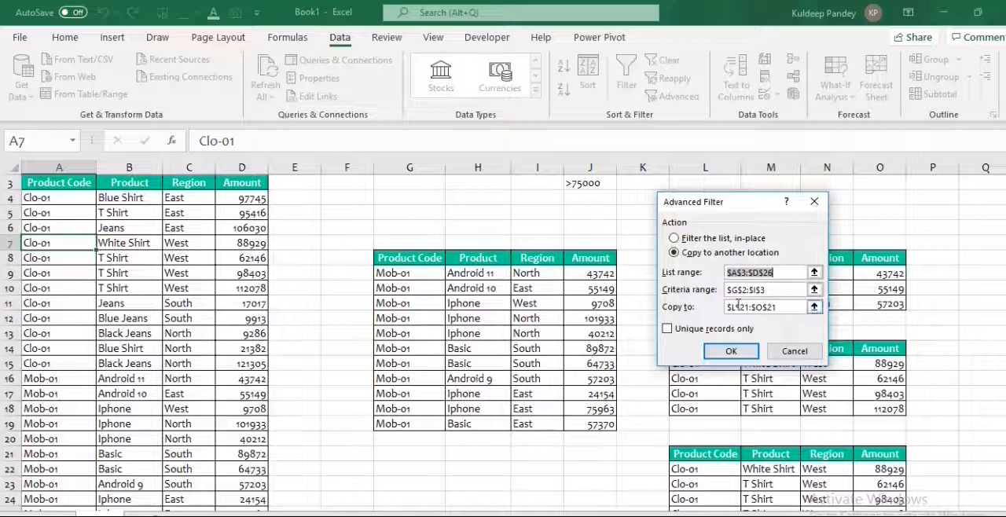
# Extend the Advanced Filter criteria range to G2:J3 so it includes the Amount column.
pyautogui.click(814, 290)
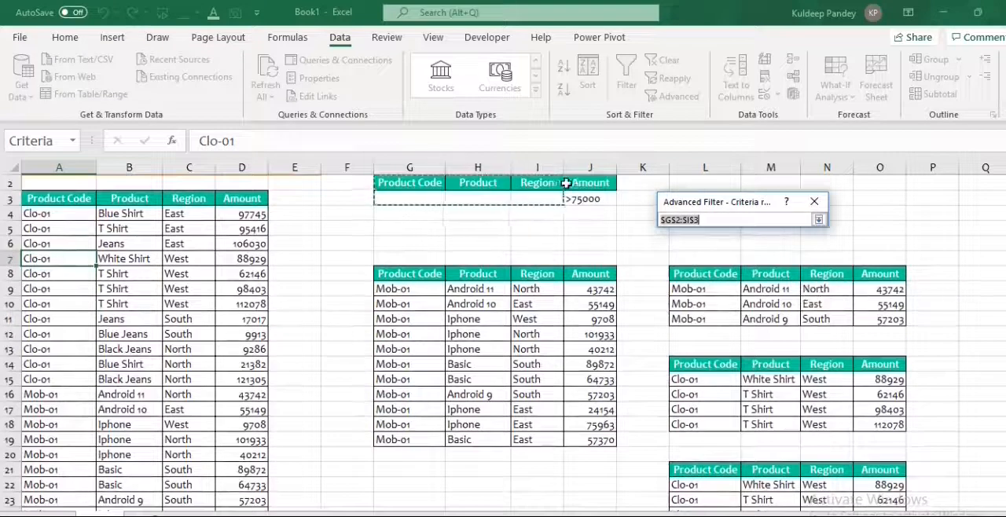
pyautogui.moveTo(407, 185); pyautogui.dragTo(573, 198)
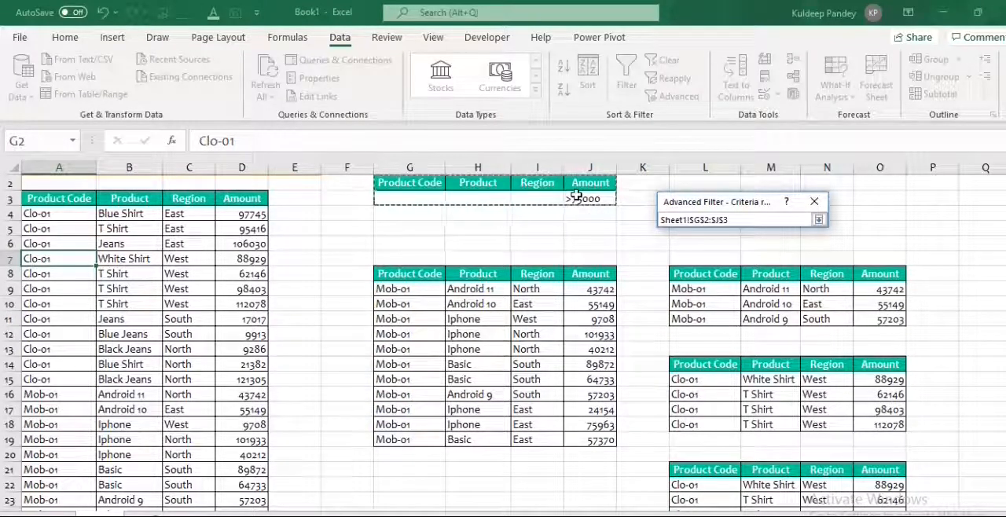
pyautogui.click(818, 220)
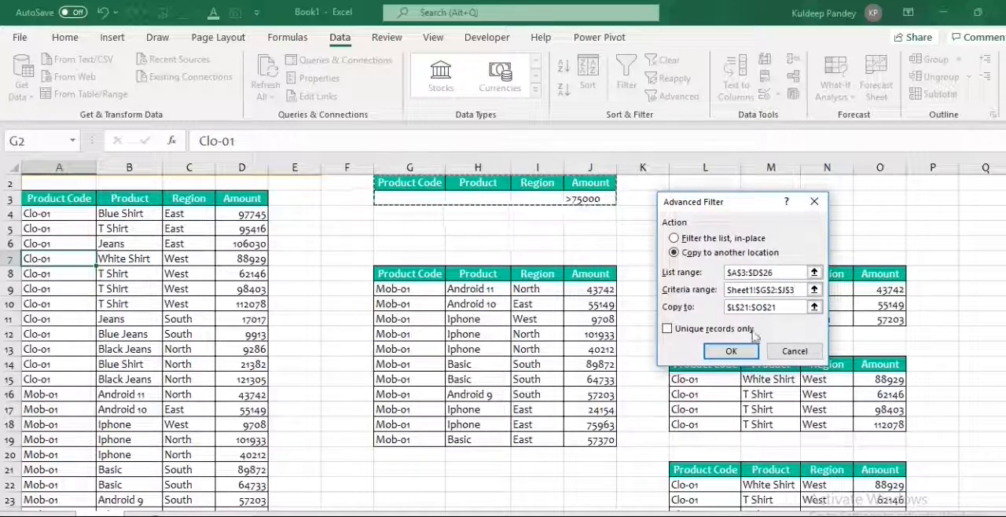
# Set cell Q4 as the copy destination, run the Advanced Filter and review the extracted rows.
pyautogui.click(814, 307)
pyautogui.click(825, 305)
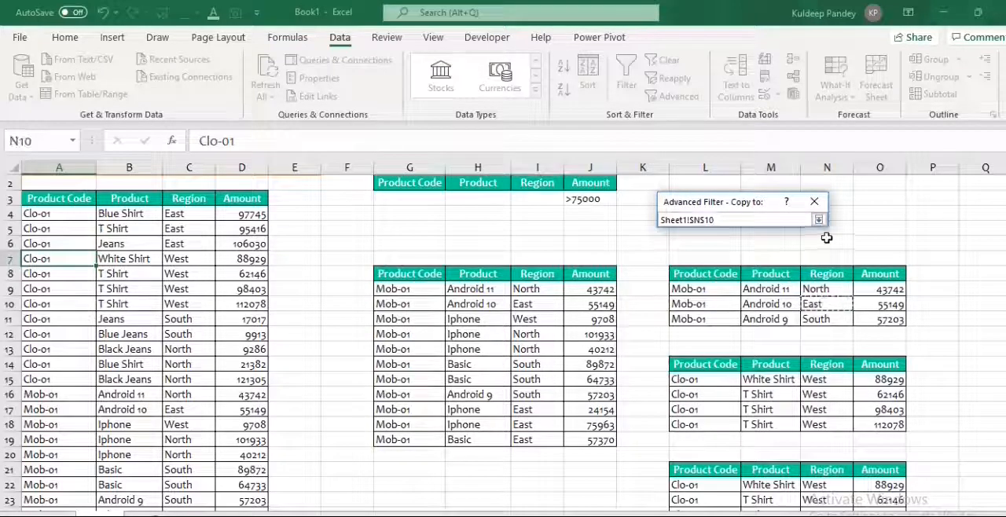
pyautogui.click(967, 217)
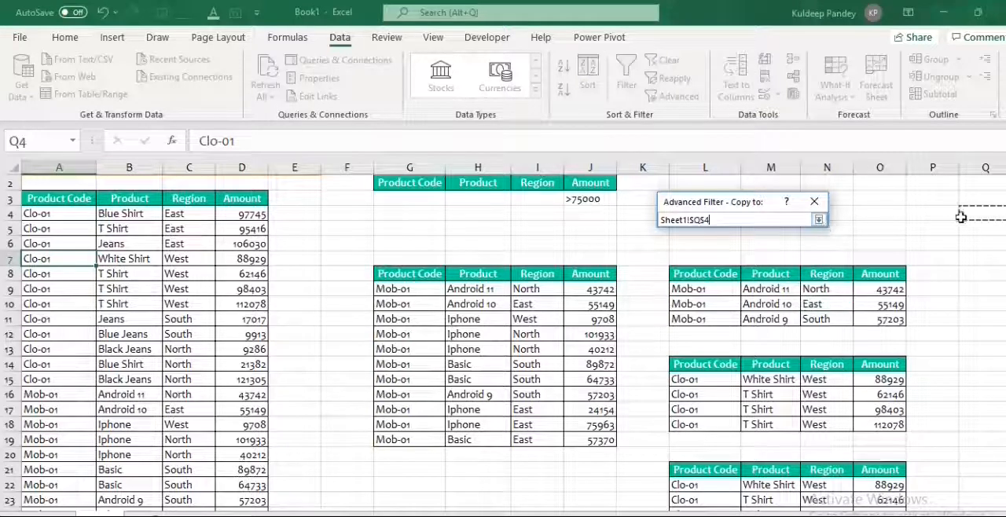
pyautogui.click(818, 220)
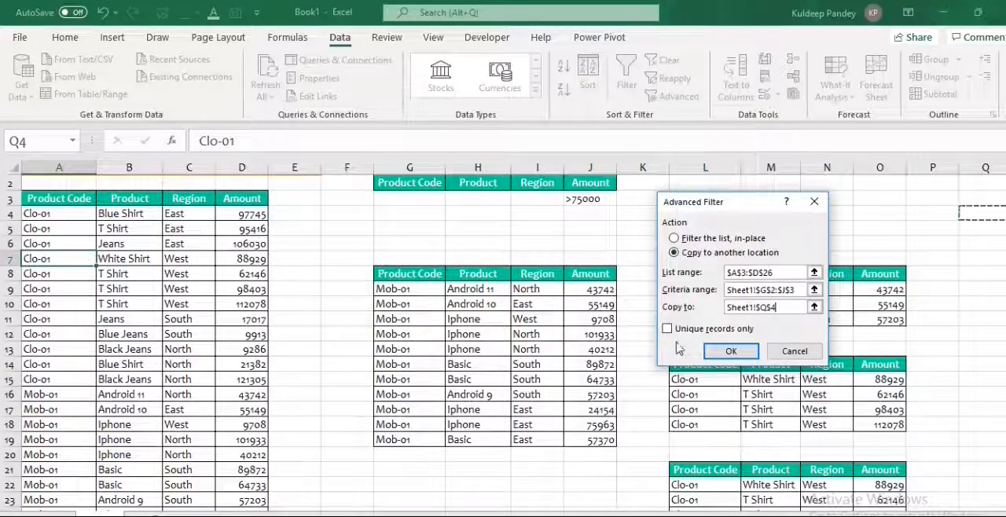
pyautogui.click(727, 351)
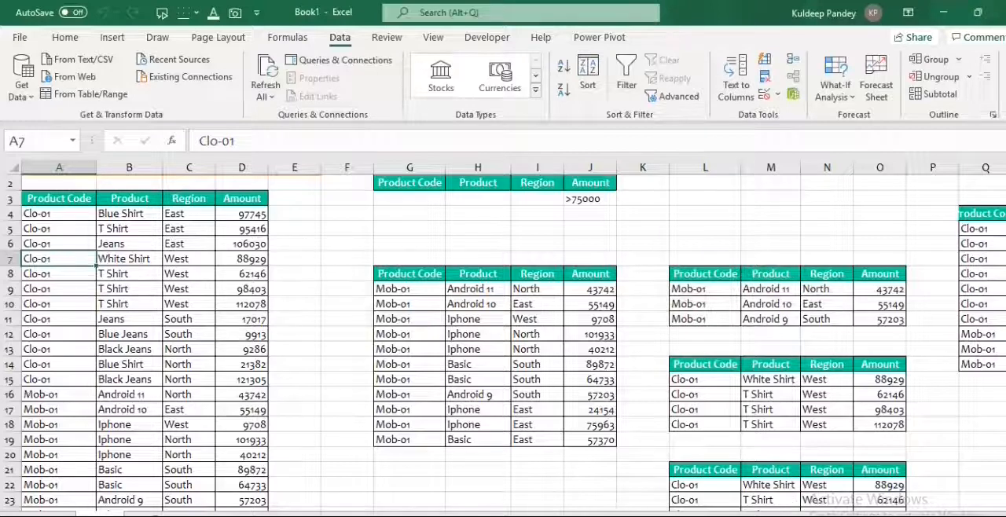
pyautogui.hscroll(3, 830, 338)
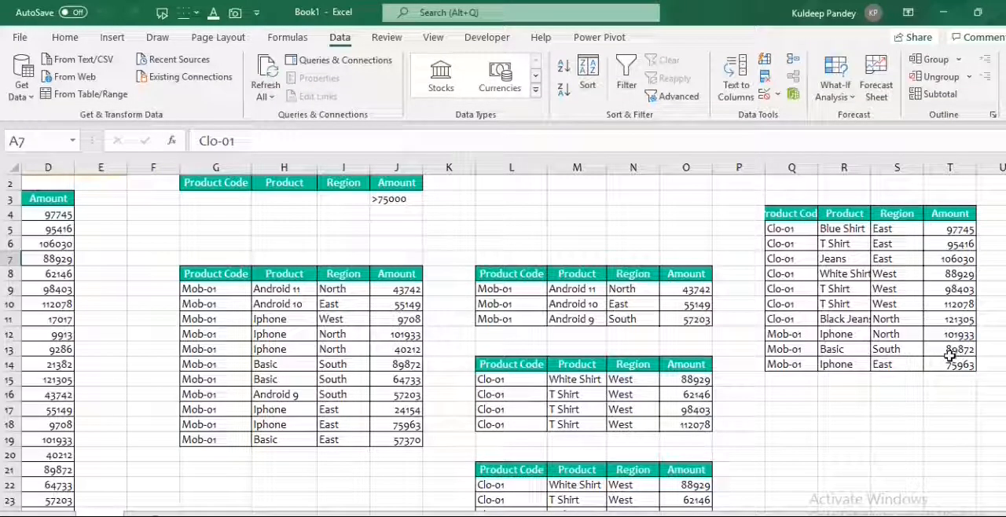
pyautogui.click(859, 411)
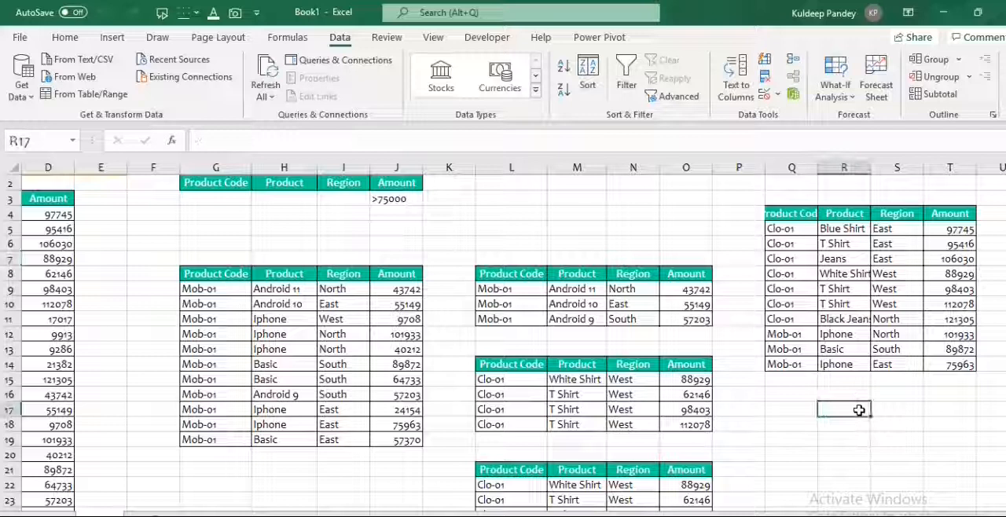